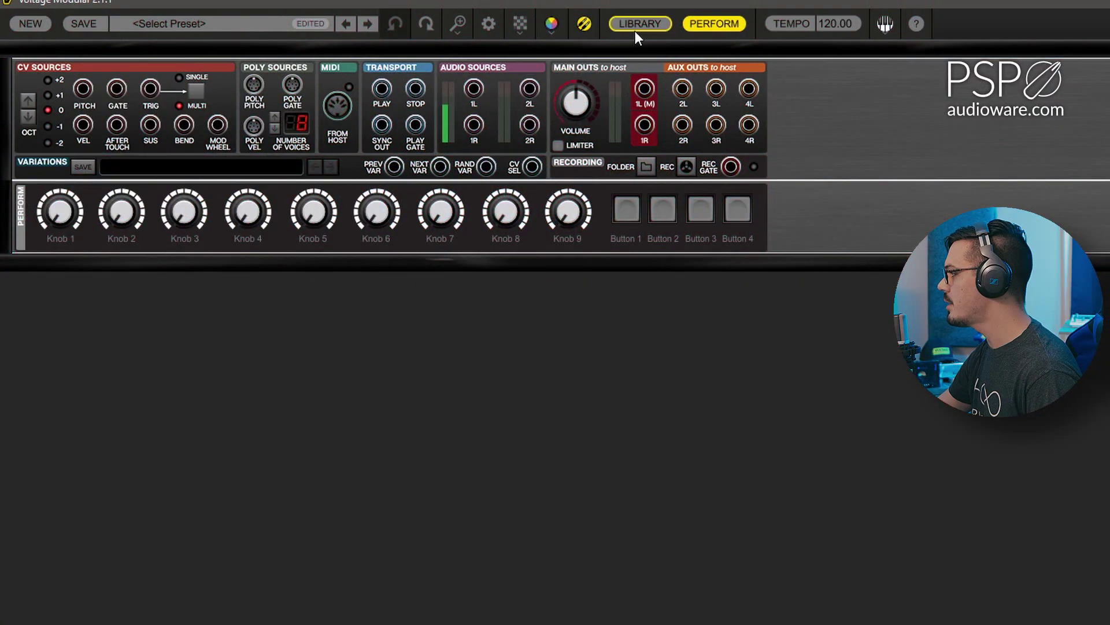
Step: Search the library for 'efem' and add the PSP eFeMerizer module to the rack
{"action": "left_click", "coordinate": [636, 28]}
{"action": "left_click", "coordinate": [105, 81]}
{"action": "type", "text": "e"}
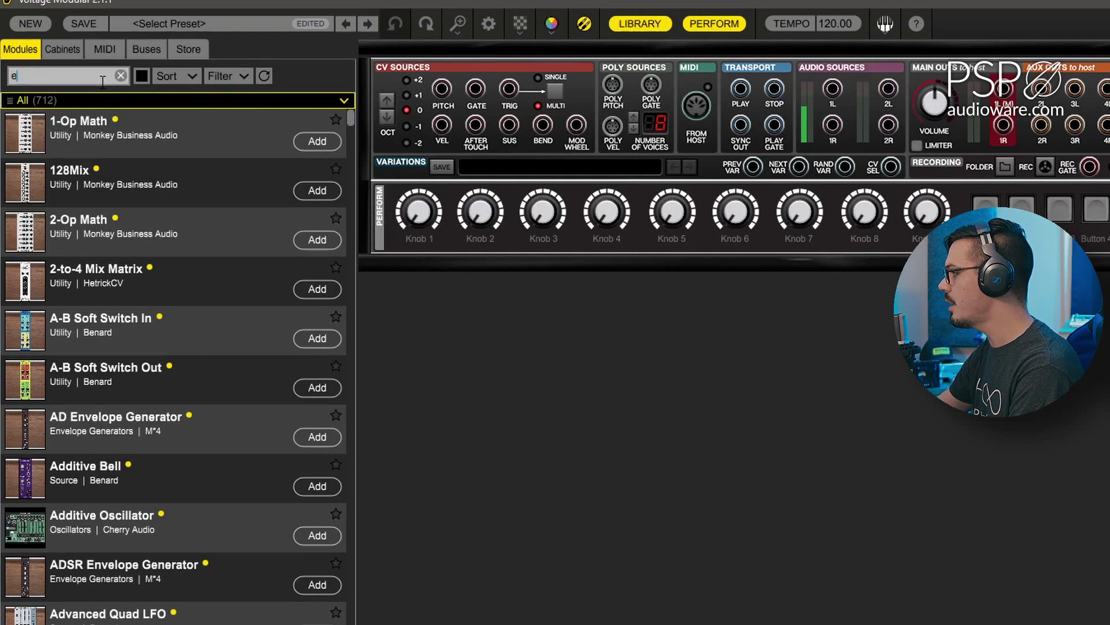
{"action": "type", "text": "fem"}
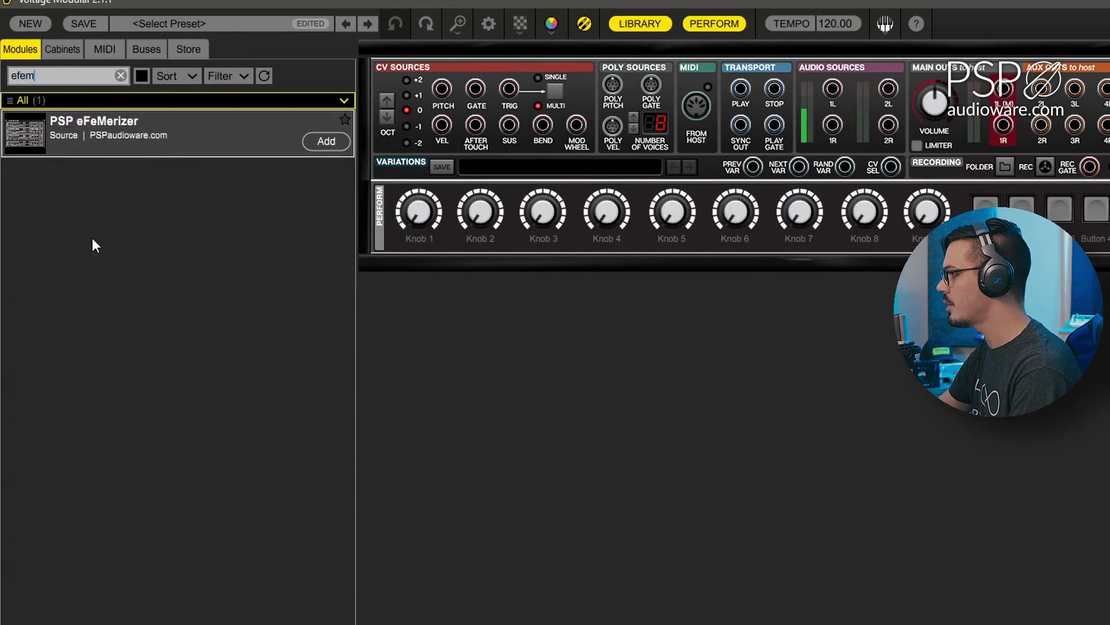
{"action": "left_click_drag", "start_coordinate": [84, 120], "coordinate": [592, 296]}
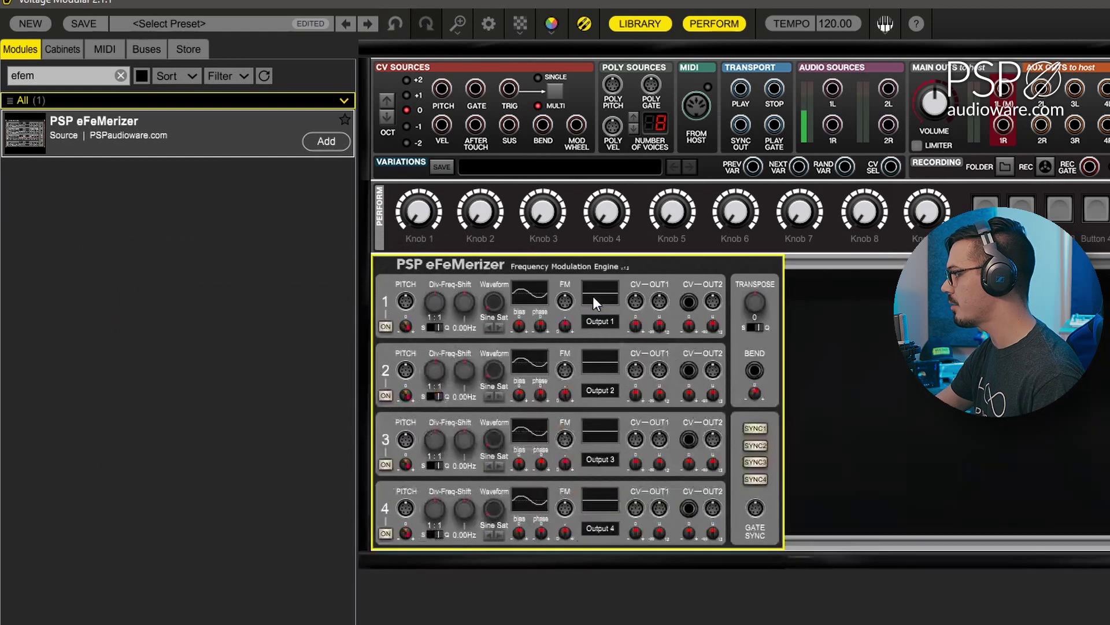
{"action": "left_click", "coordinate": [809, 305]}
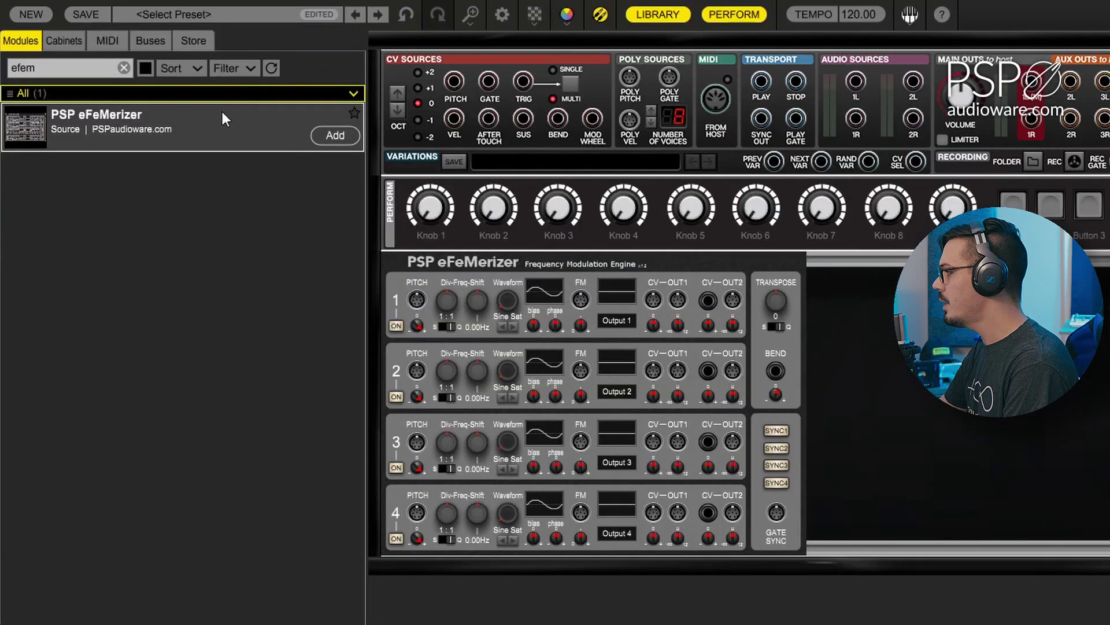
Step: Search 'adsr' and 'poly fil' and add PSP PolyADSR and PSP PolyFilter beside it
{"action": "left_click", "coordinate": [123, 67]}
{"action": "type", "text": "adsr"}
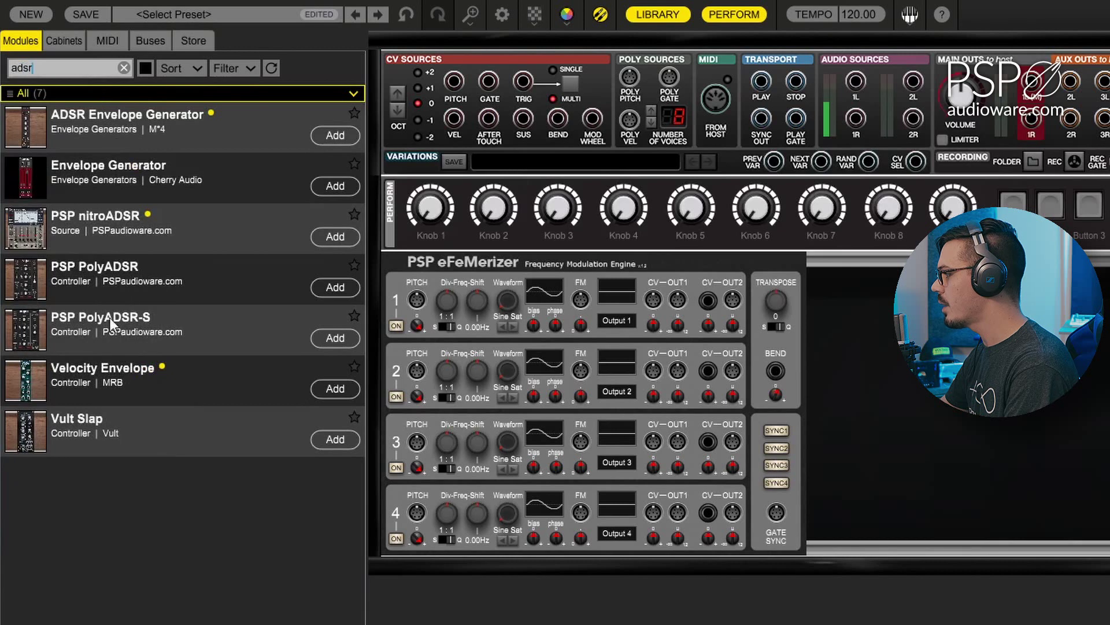
{"action": "left_click_drag", "start_coordinate": [102, 266], "coordinate": [1040, 309]}
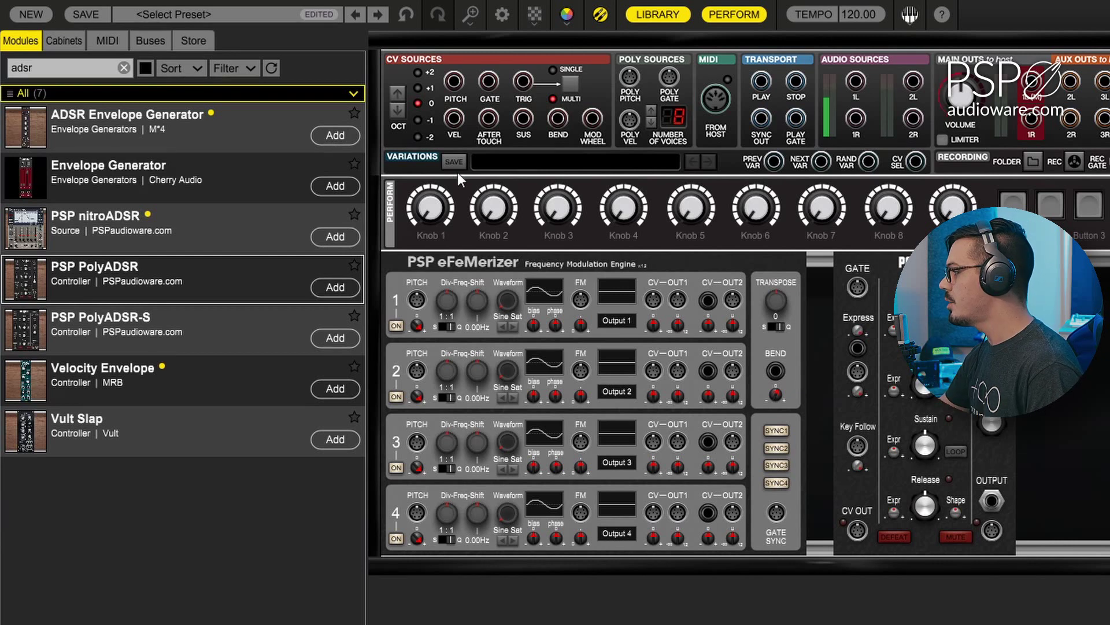
{"action": "left_click", "coordinate": [123, 67]}
{"action": "type", "text": "poly fil"}
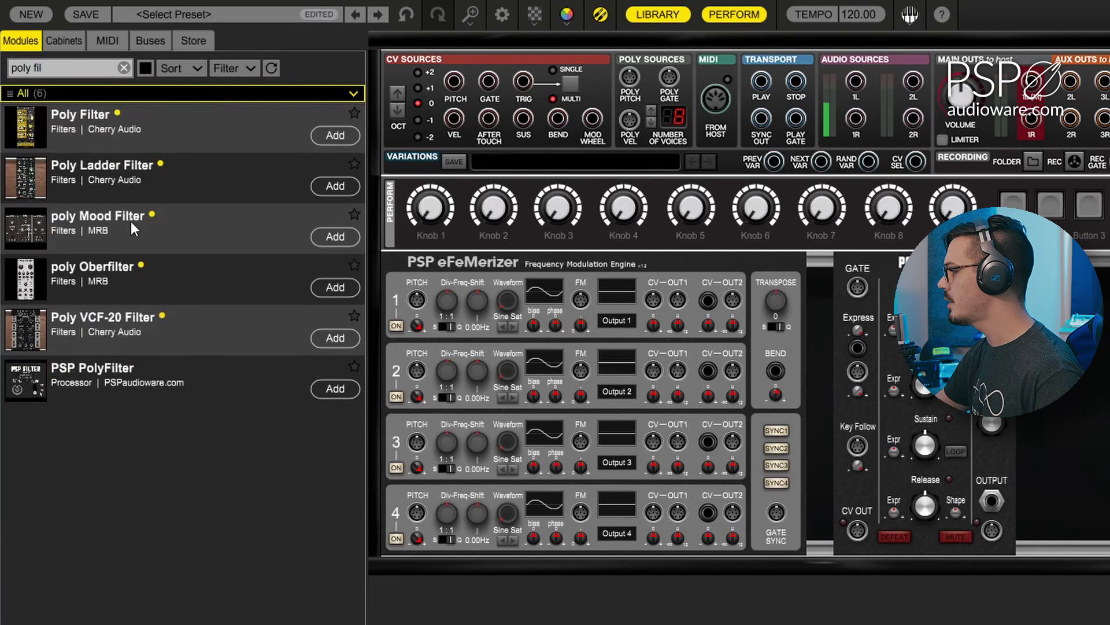
{"action": "double_click", "coordinate": [97, 391]}
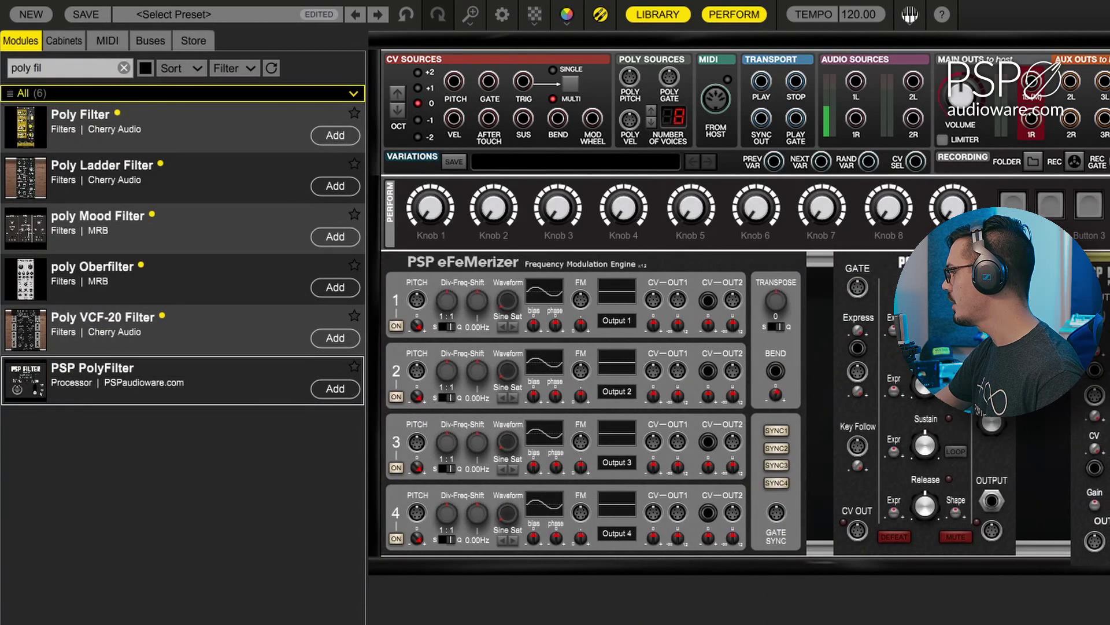
{"action": "mouse_move", "coordinate": [1095, 496]}
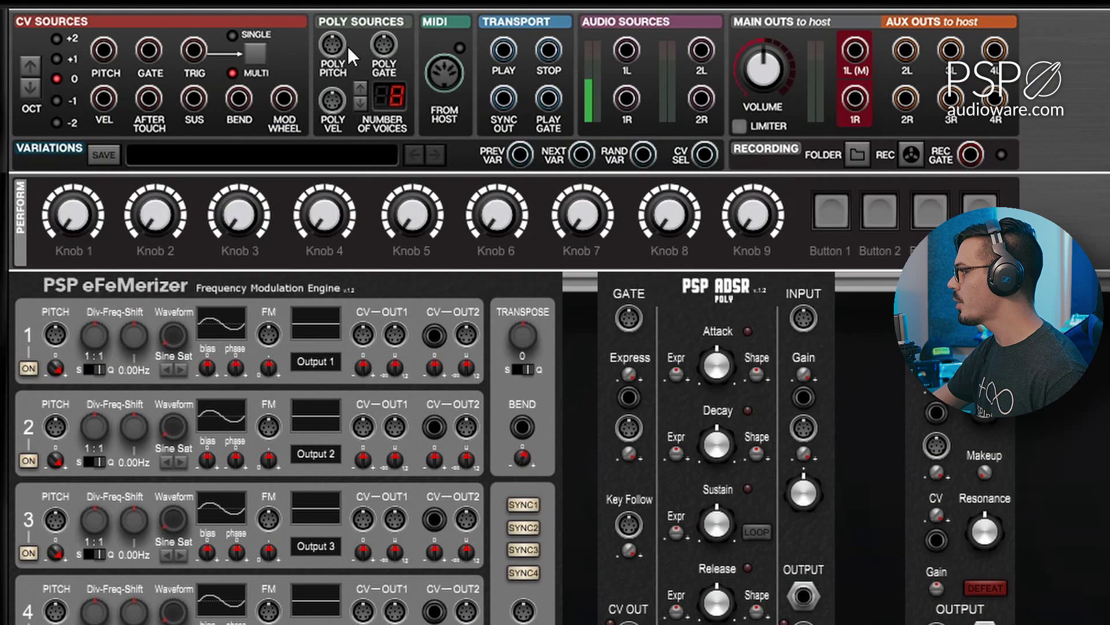
Step: Feed poly pitch into eFeMerizer voice 1, set it to SawUp2, and route CV-OUT1 into the ADSR input
{"action": "left_click_drag", "start_coordinate": [336, 42], "coordinate": [56, 334]}
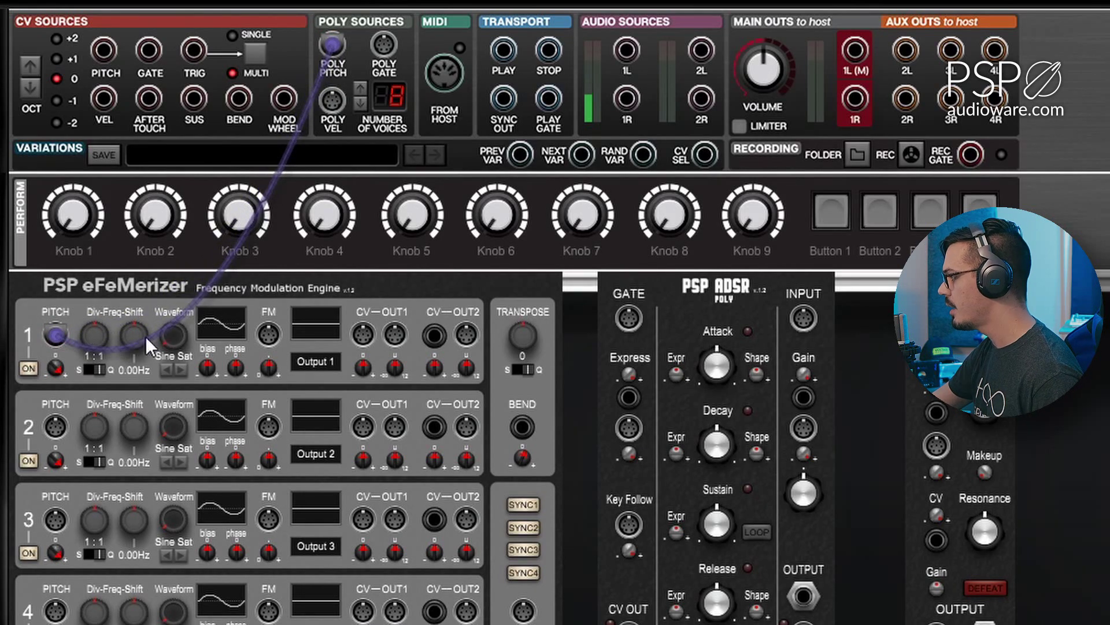
{"action": "left_click_drag", "start_coordinate": [169, 332], "coordinate": [175, 282]}
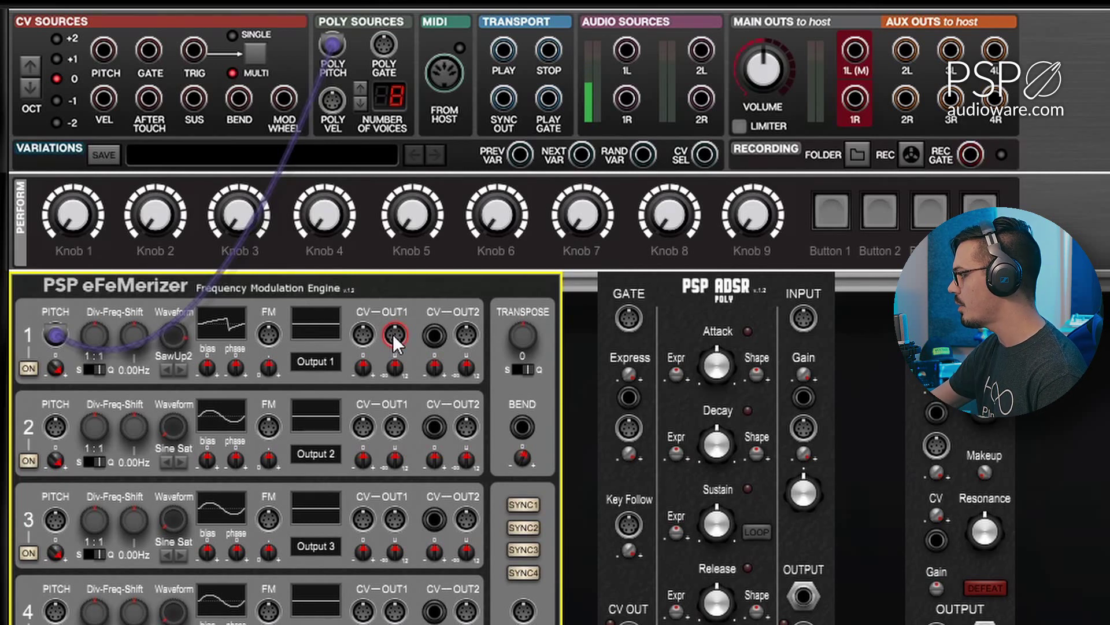
{"action": "left_click_drag", "start_coordinate": [393, 334], "coordinate": [803, 317]}
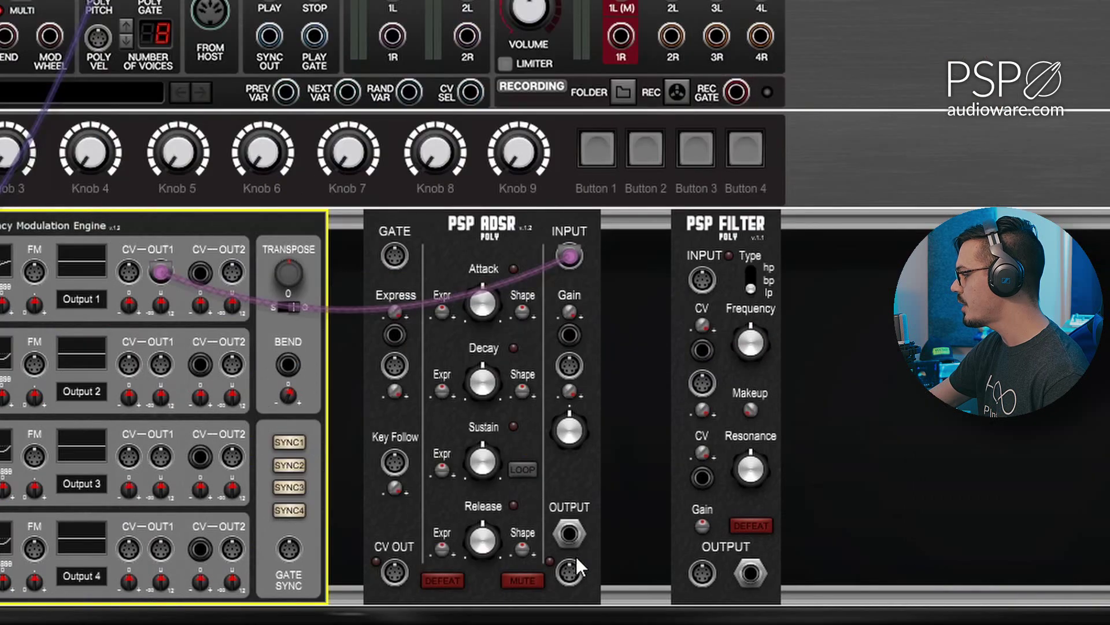
Step: Patch ADSR output to filter input, filter output to main out 1L, and poly gate to ADSR gate
{"action": "left_click_drag", "start_coordinate": [802, 624], "coordinate": [875, 500]}
{"action": "left_click_drag", "start_coordinate": [642, 439], "coordinate": [702, 280]}
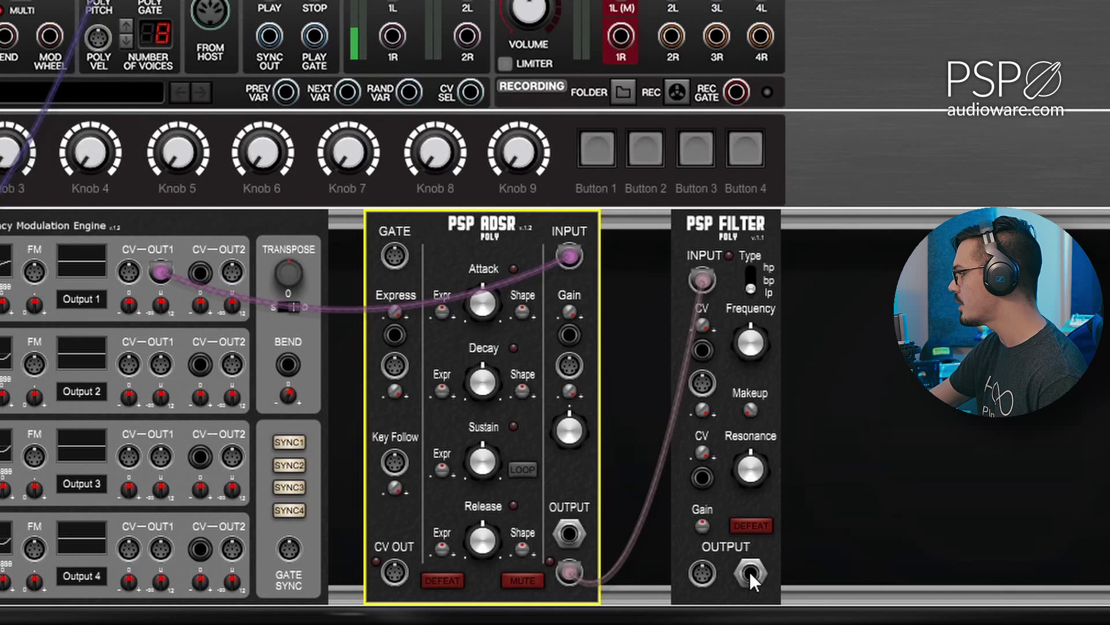
{"action": "left_click_drag", "start_coordinate": [749, 572], "coordinate": [621, 0]}
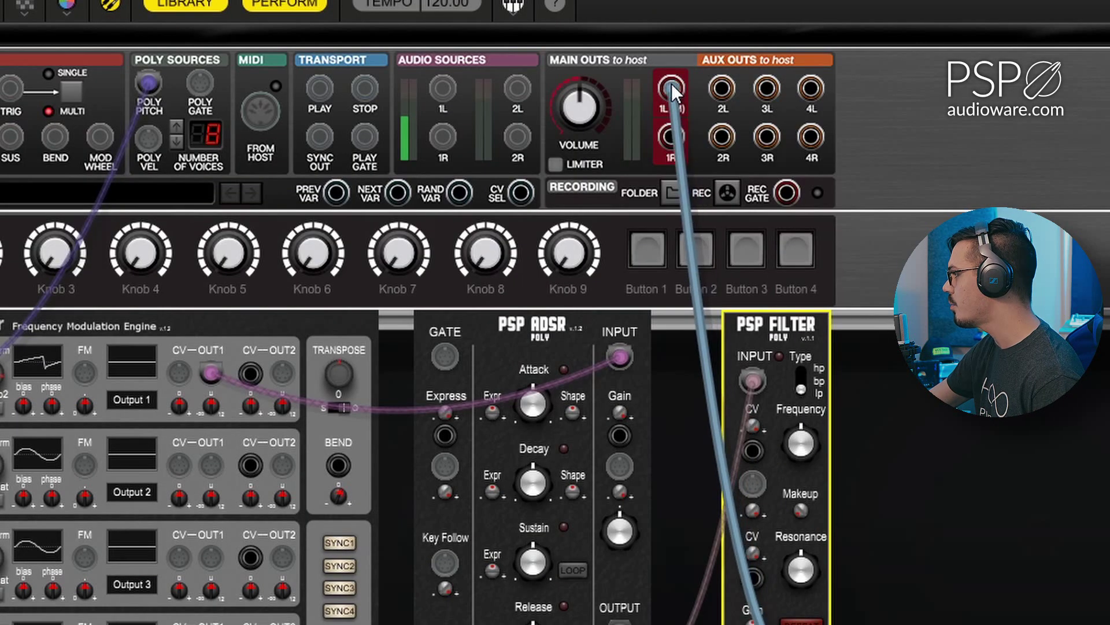
{"action": "left_click_drag", "start_coordinate": [671, 83], "coordinate": [671, 86]}
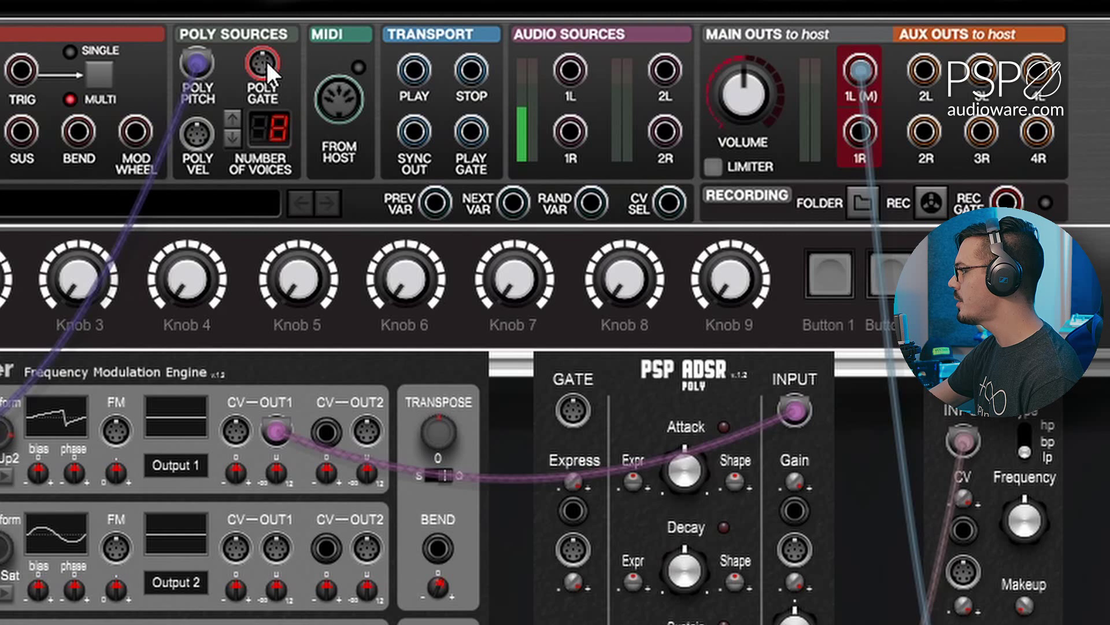
{"action": "left_click_drag", "start_coordinate": [266, 61], "coordinate": [568, 404]}
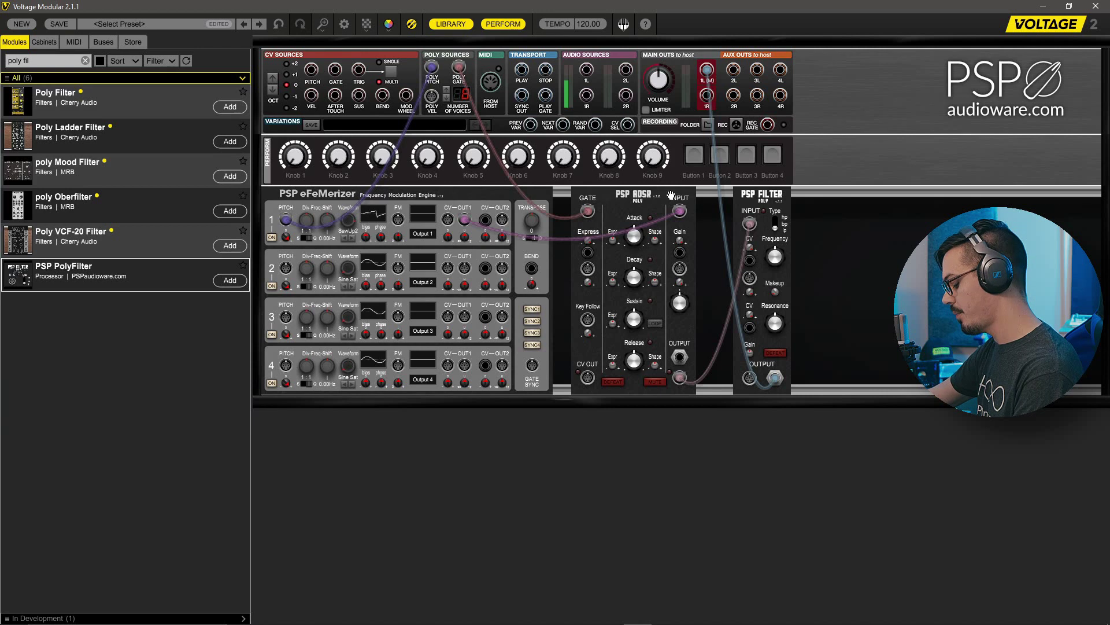
Step: Duplicate the ADSR, shift the filter right, gate it from poly gate, send its CV to the filter, attack ~1.75 s
{"action": "left_click_drag", "start_coordinate": [628, 194], "coordinate": [758, 196]}
{"action": "mouse_move", "coordinate": [837, 195]}
{"action": "left_mouse_down"}
{"action": "mouse_move", "coordinate": [908, 195]}
{"action": "mouse_move", "coordinate": [842, 195]}
{"action": "mouse_move", "coordinate": [848, 204]}
{"action": "left_mouse_up"}
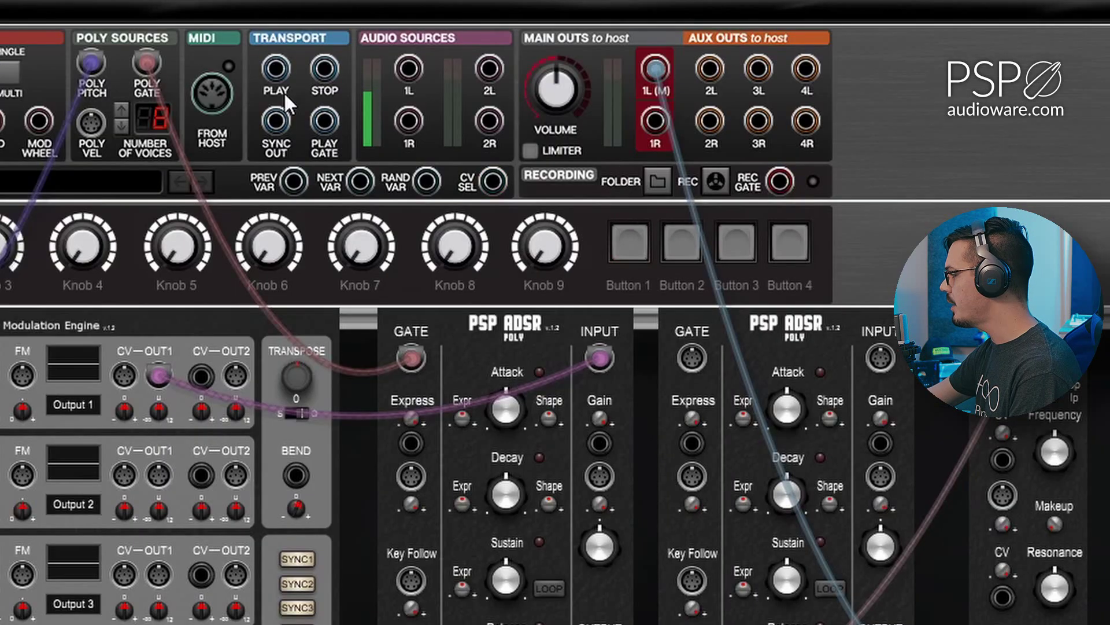
{"action": "left_click_drag", "start_coordinate": [158, 58], "coordinate": [689, 353]}
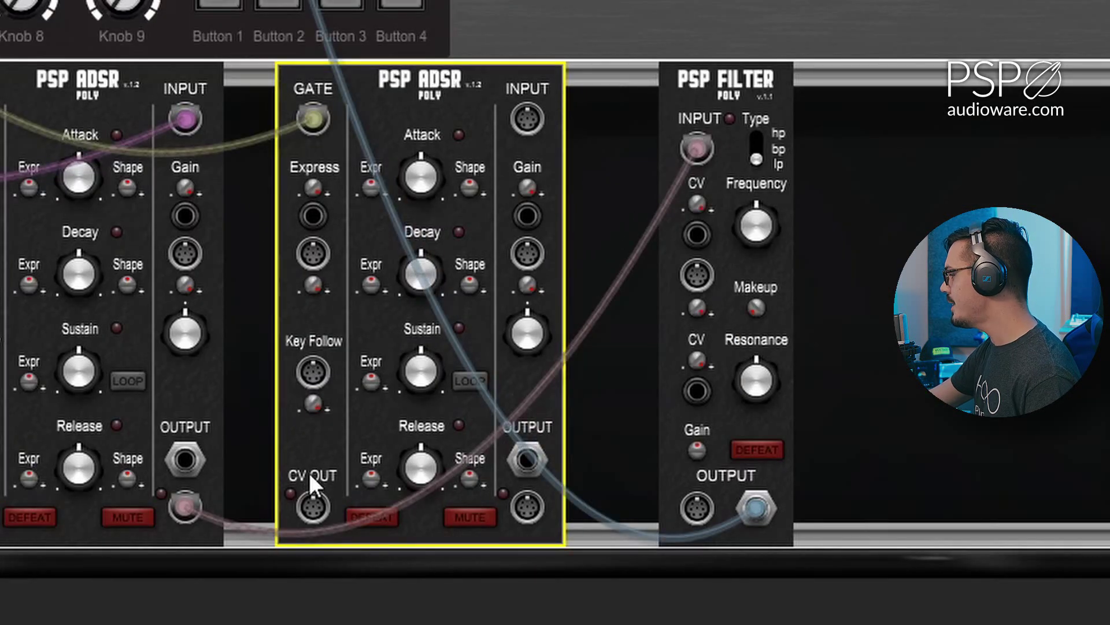
{"action": "left_click_drag", "start_coordinate": [313, 507], "coordinate": [701, 268]}
{"action": "left_click_drag", "start_coordinate": [426, 168], "coordinate": [432, 109]}
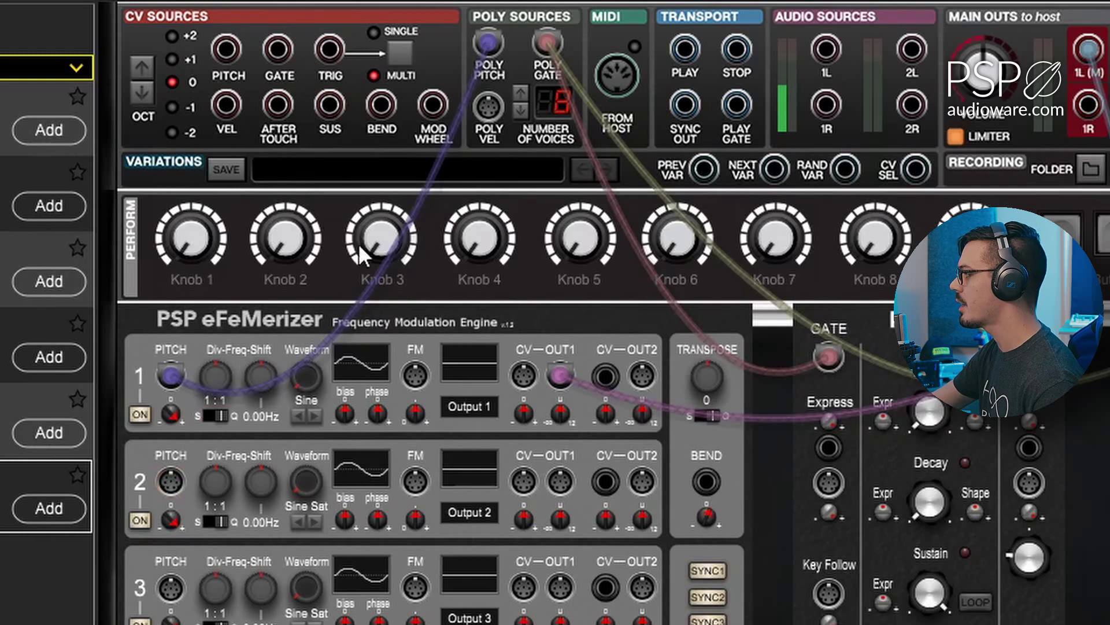
Step: Send poly pitch to eFeMerizer voice 2, use it to FM voice 1, and lower voice 1's FM depth
{"action": "mouse_move", "coordinate": [480, 45]}
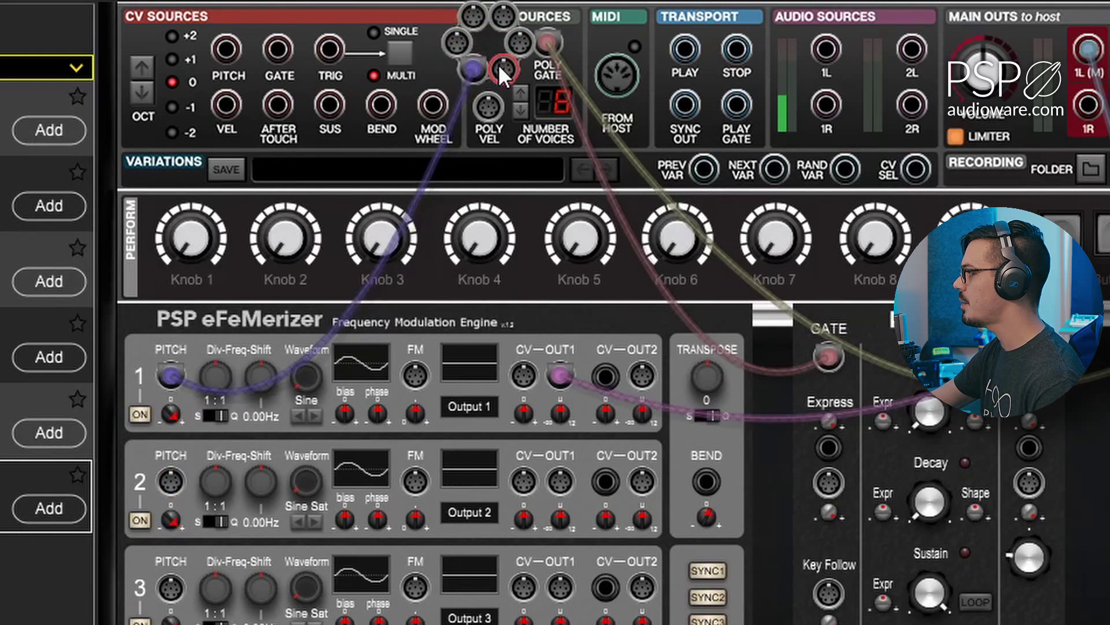
{"action": "left_click_drag", "start_coordinate": [499, 64], "coordinate": [168, 482]}
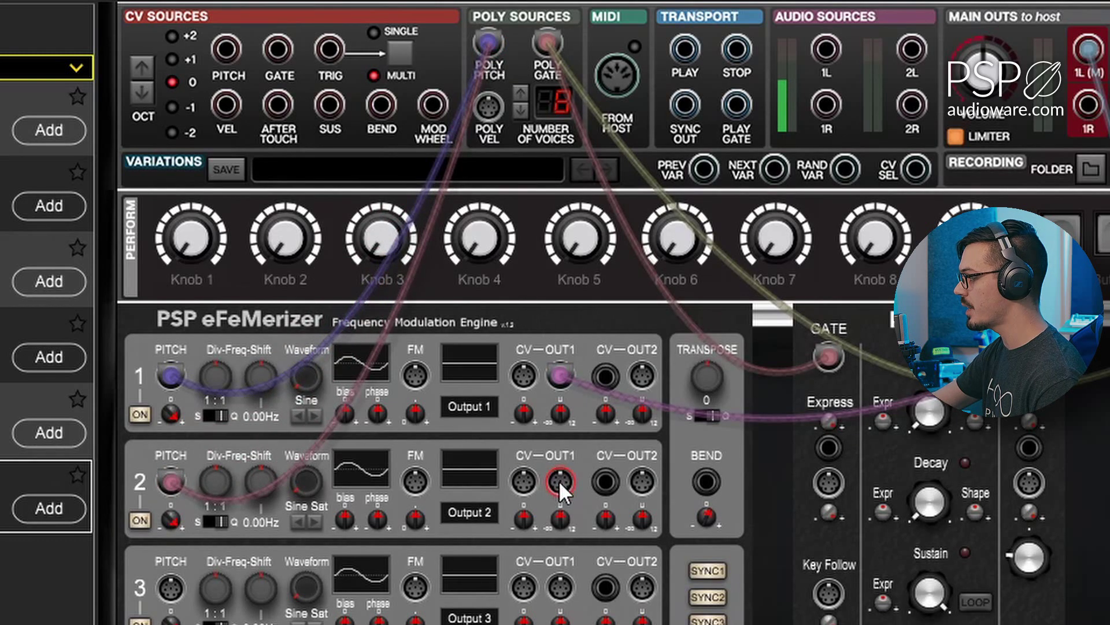
{"action": "left_click_drag", "start_coordinate": [558, 482], "coordinate": [420, 376]}
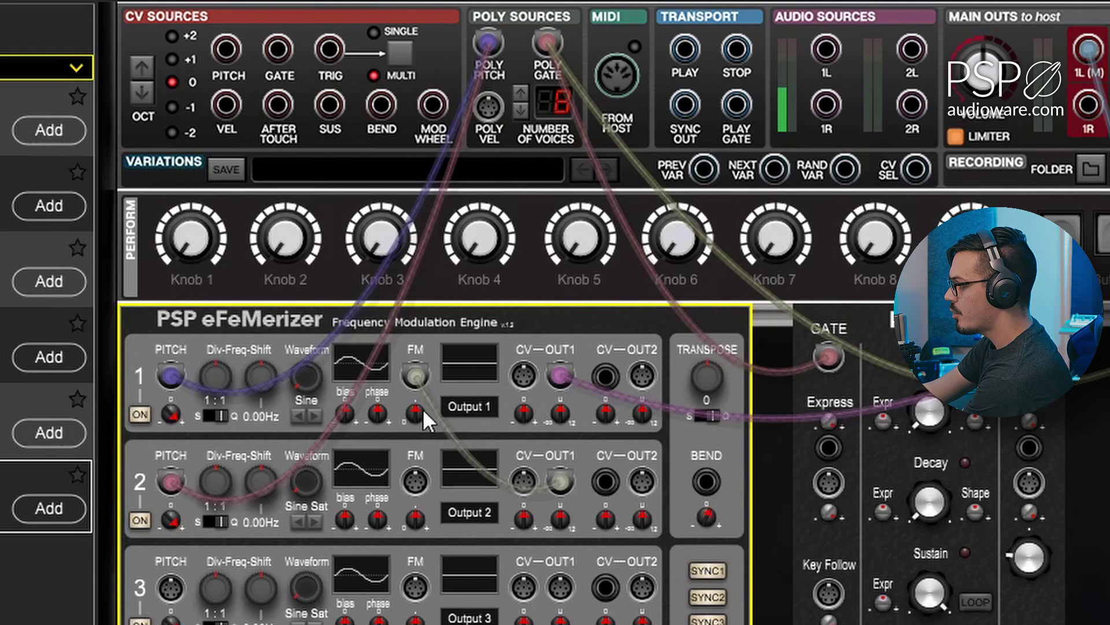
{"action": "left_click_drag", "start_coordinate": [420, 417], "coordinate": [435, 484]}
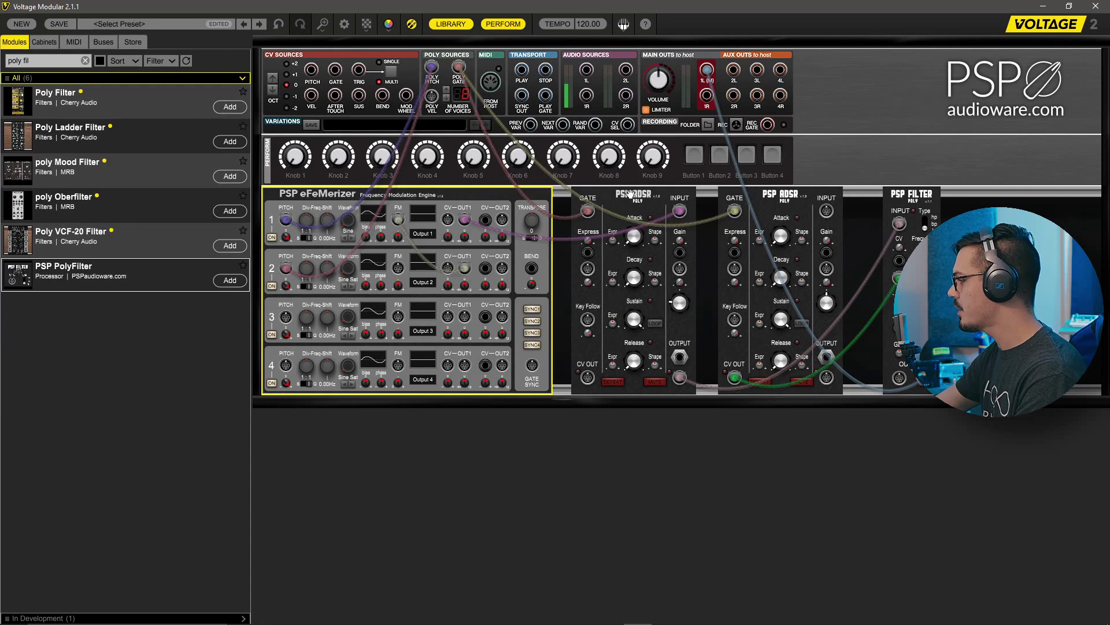
Step: Place a third PSP ADSR in the lower row, fed by poly gate and eFeMerizer row 2 CV-OUT1
{"action": "left_click_drag", "start_coordinate": [628, 191], "coordinate": [312, 402]}
{"action": "left_click", "coordinate": [428, 427]}
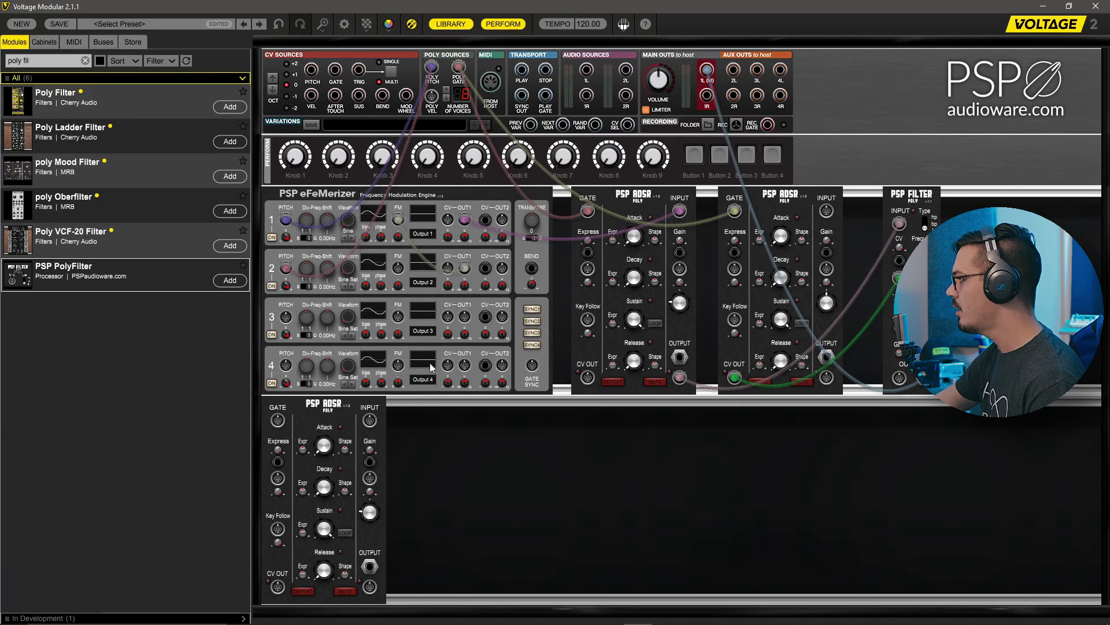
{"action": "left_click_drag", "start_coordinate": [452, 83], "coordinate": [279, 421]}
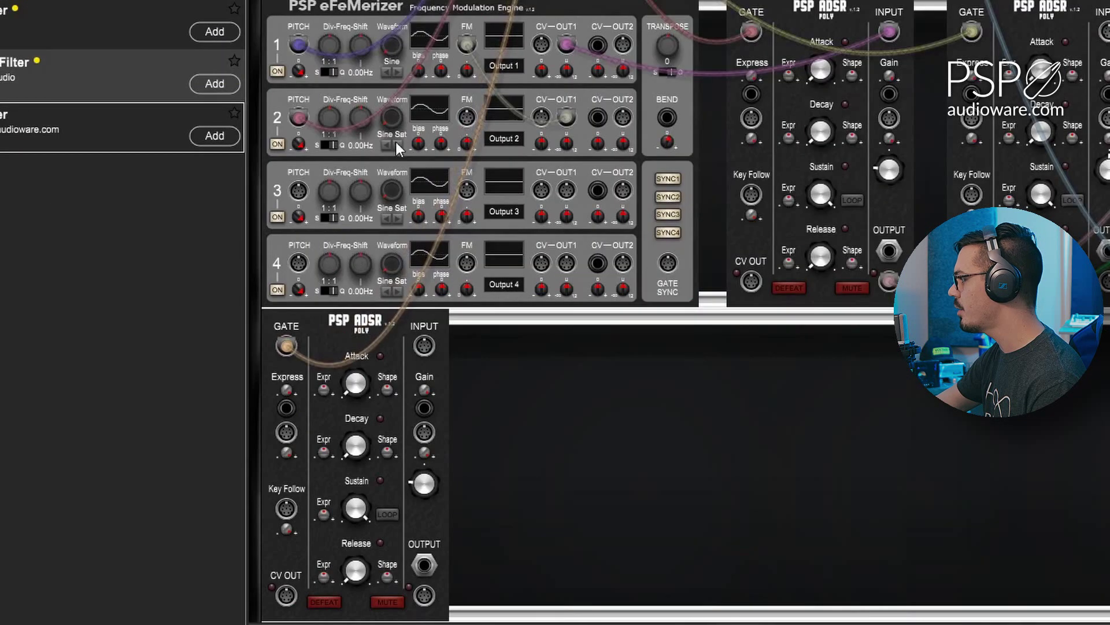
{"action": "left_click", "coordinate": [474, 259]}
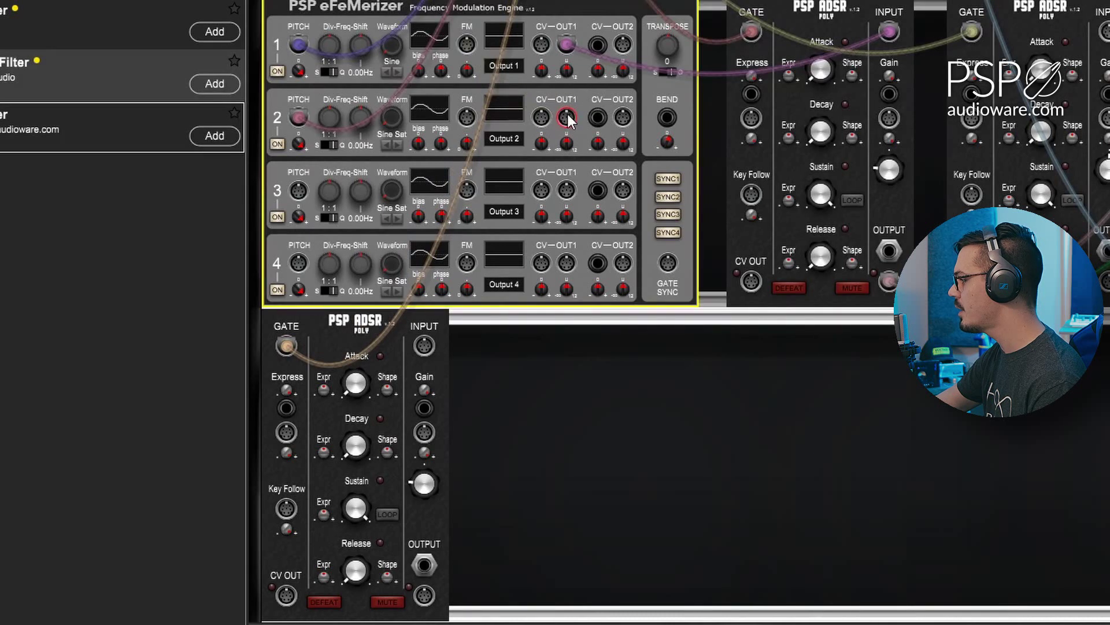
{"action": "left_click_drag", "start_coordinate": [568, 120], "coordinate": [425, 348]}
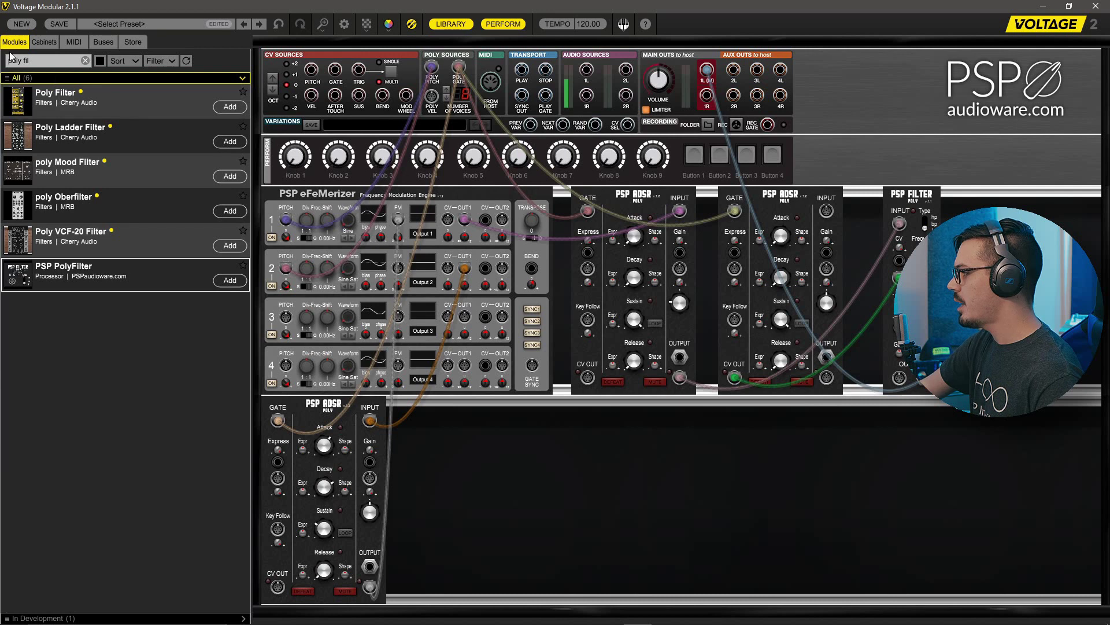
{"action": "left_click", "coordinate": [85, 60]}
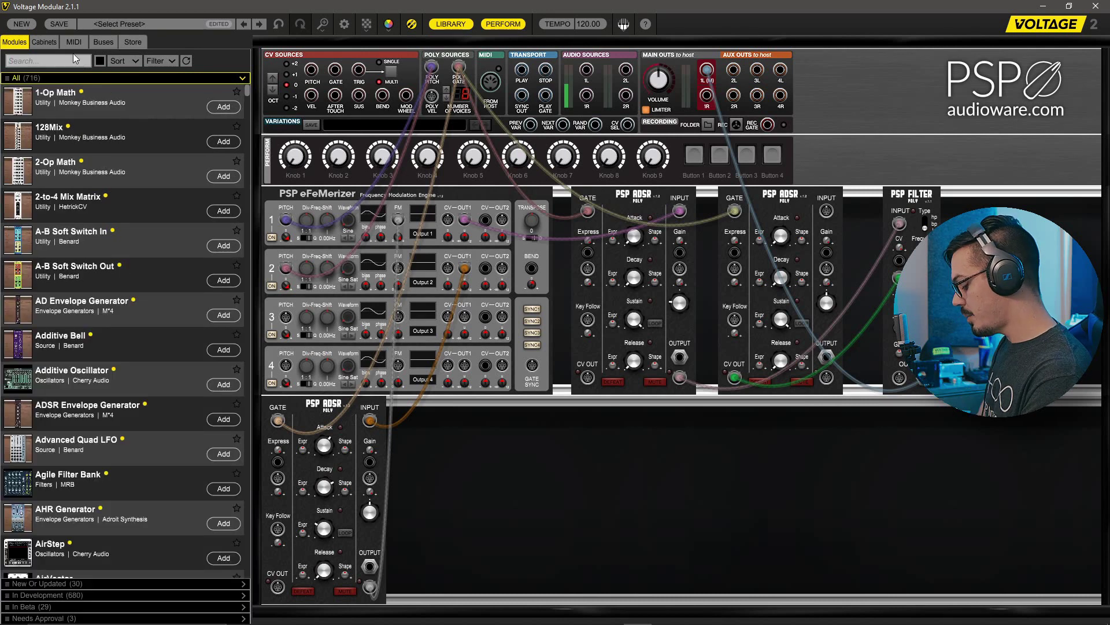
Step: Add PSP Spring and PSP Delay side by side in the lower rack row
{"action": "type", "text": "psp sprin"}
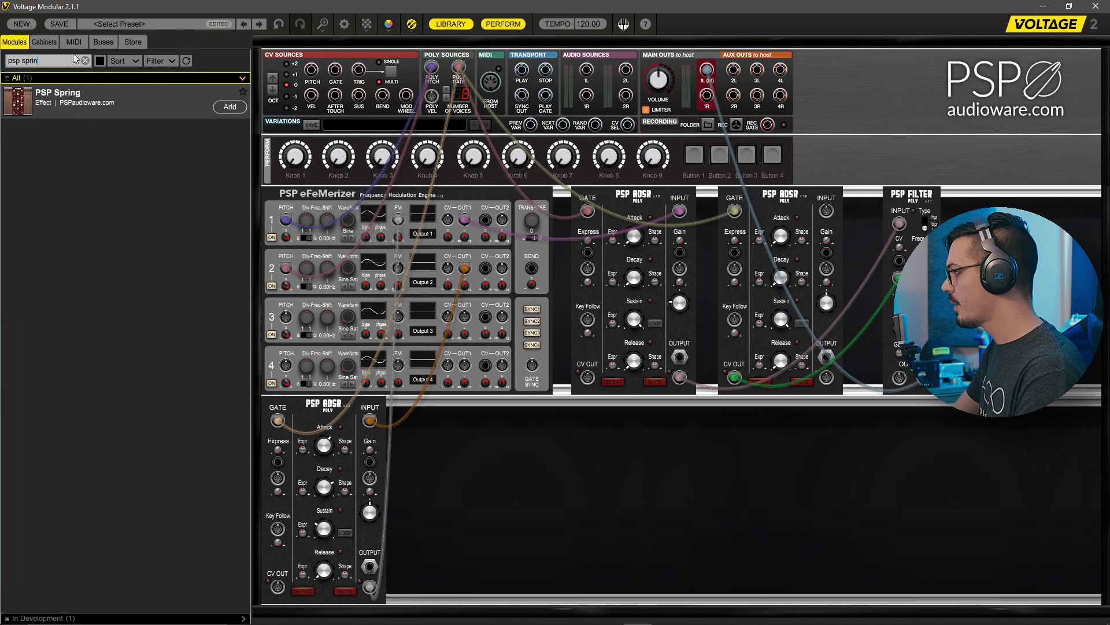
{"action": "left_click_drag", "start_coordinate": [58, 99], "coordinate": [714, 405]}
{"action": "double_click", "coordinate": [30, 61]}
{"action": "type", "text": "delay"}
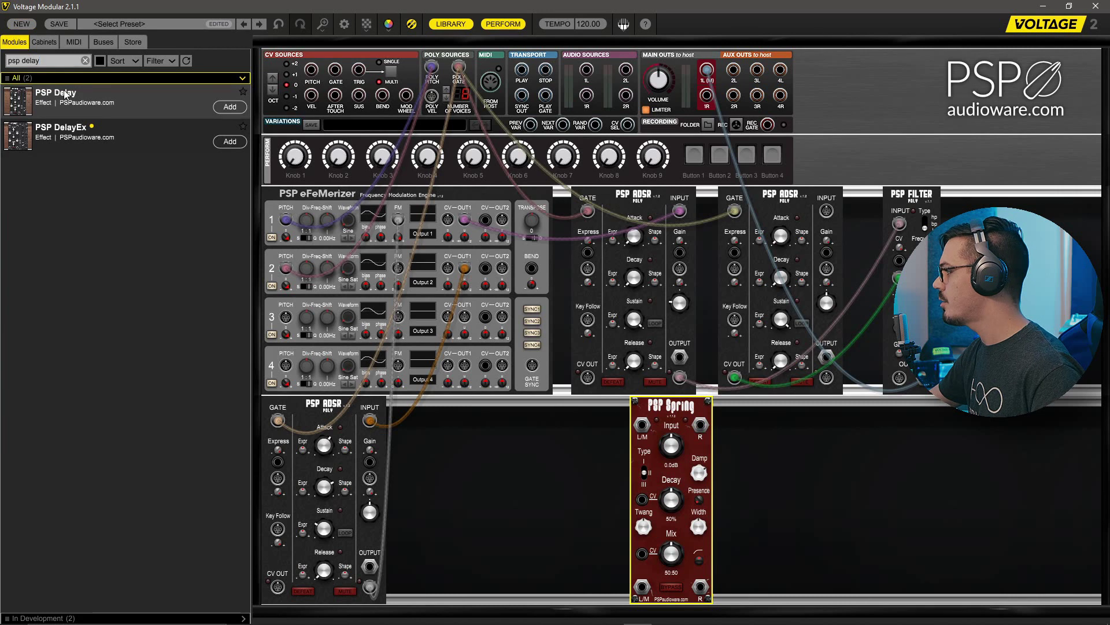
{"action": "left_click_drag", "start_coordinate": [57, 99], "coordinate": [869, 397]}
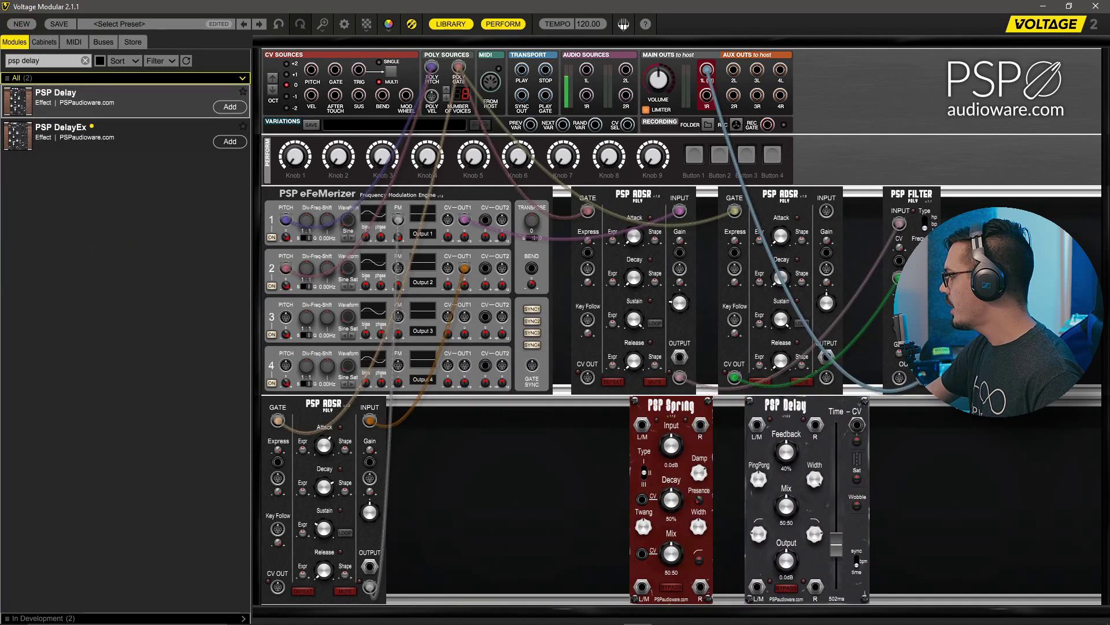
Step: Move the filter output from main out to the delay's left input, and delay left output into spring left input
{"action": "left_click", "coordinate": [924, 392]}
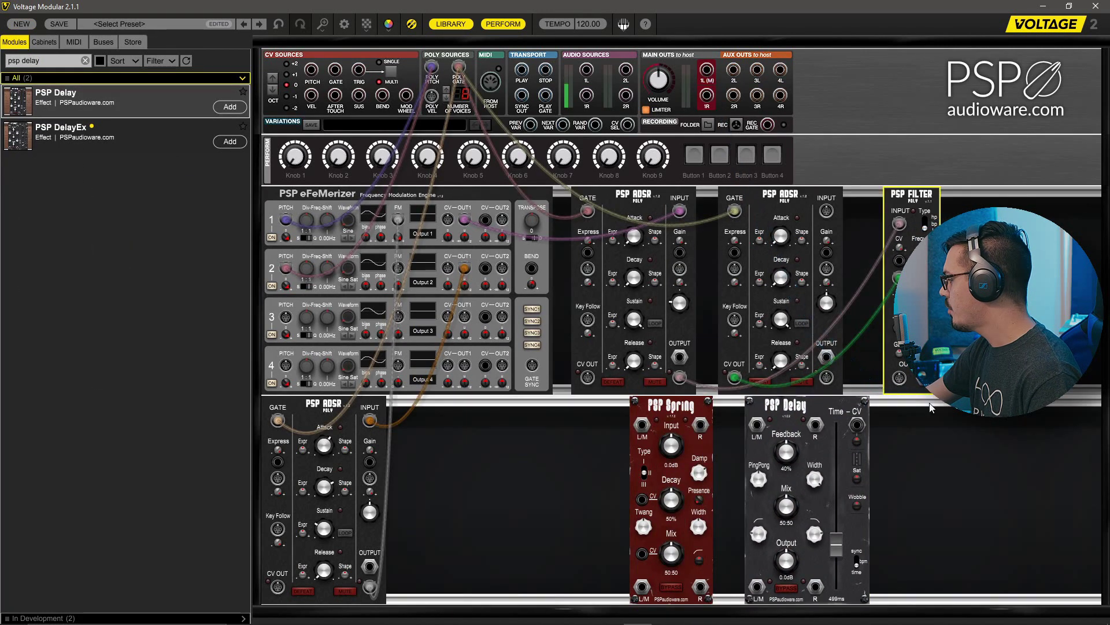
{"action": "left_click_drag", "start_coordinate": [925, 377], "coordinate": [760, 421]}
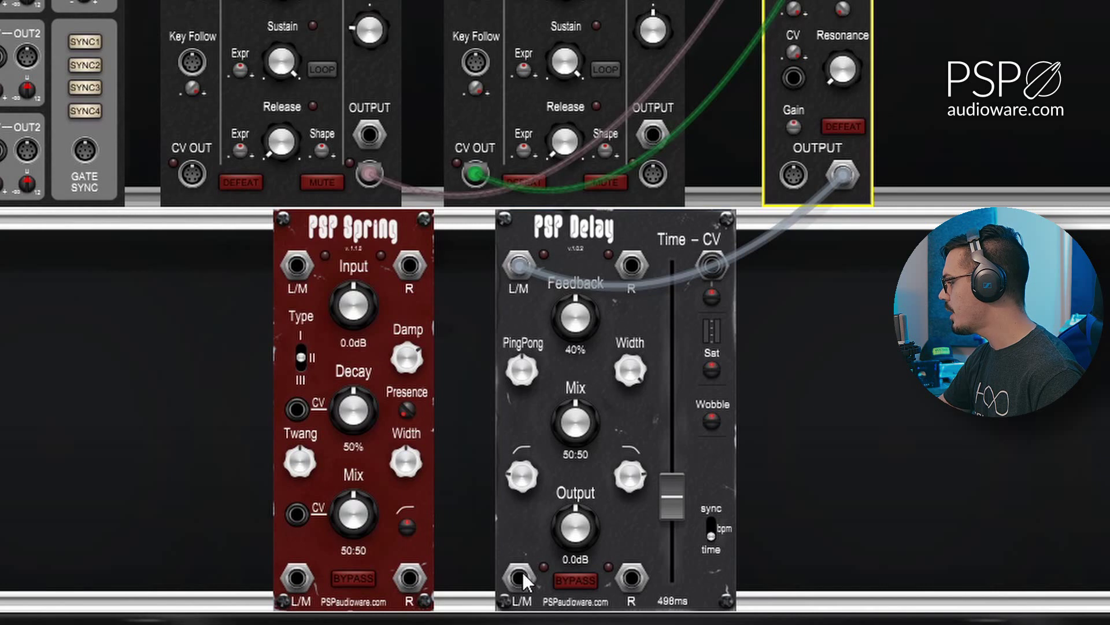
{"action": "left_click_drag", "start_coordinate": [522, 572], "coordinate": [301, 263]}
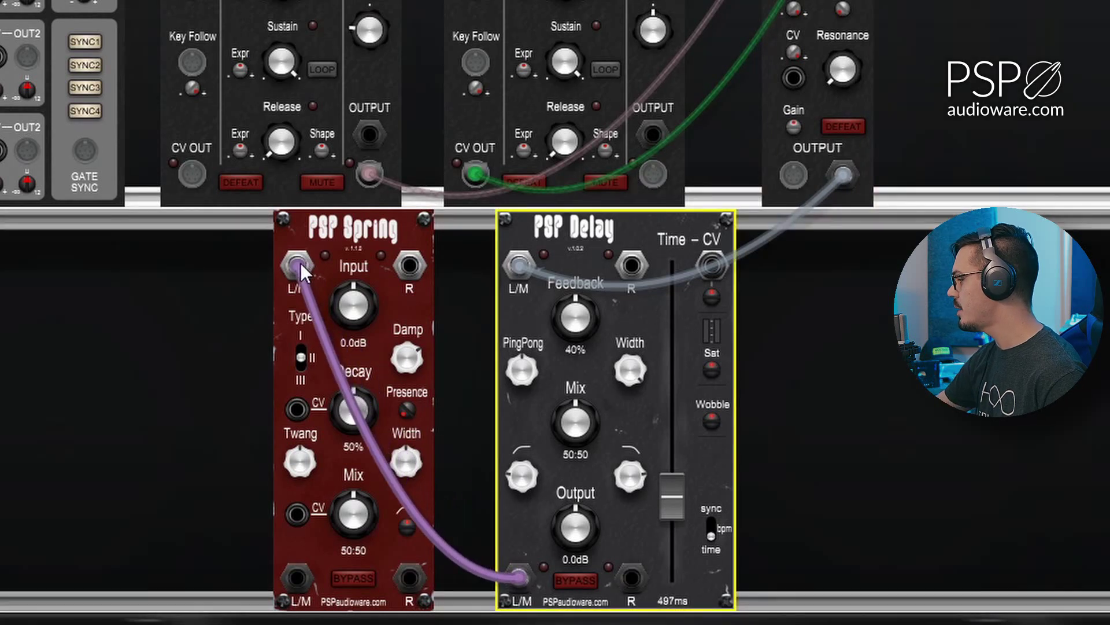
Step: Patch delay right output into the spring, and spring left/right outputs to main outs 1L and 1R
{"action": "left_click_drag", "start_coordinate": [631, 577], "coordinate": [410, 265]}
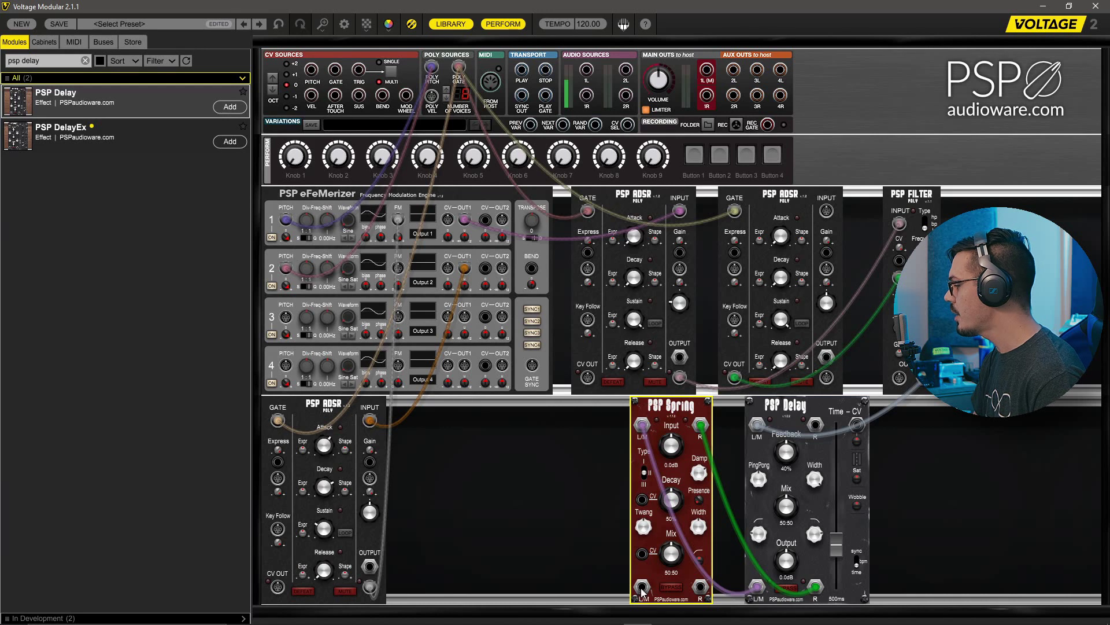
{"action": "left_click_drag", "start_coordinate": [642, 592], "coordinate": [707, 70]}
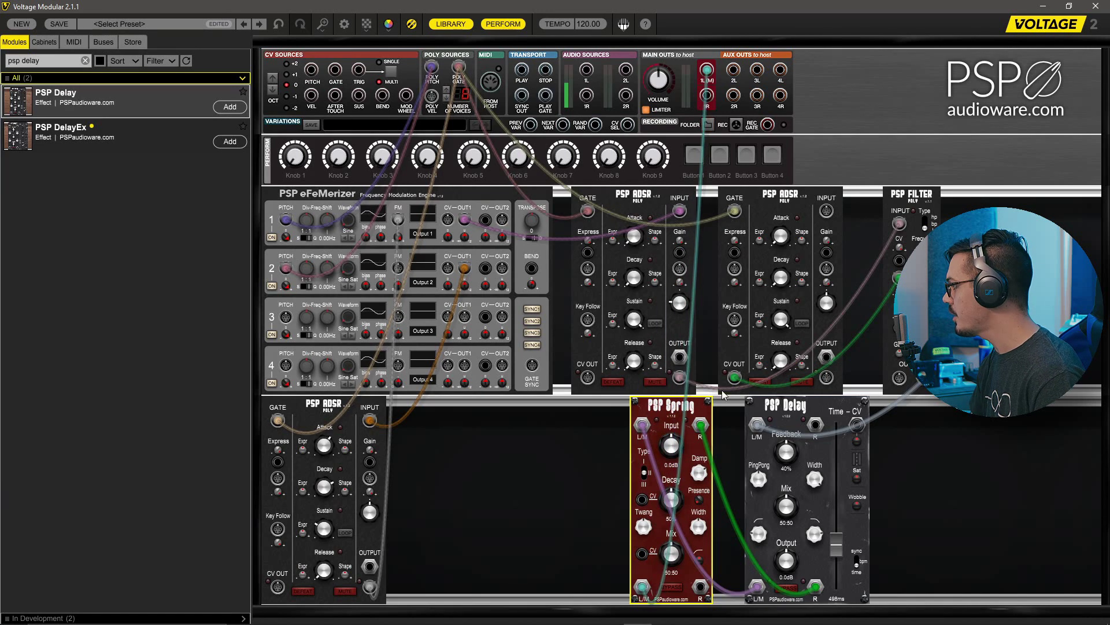
{"action": "left_click_drag", "start_coordinate": [700, 589], "coordinate": [706, 94]}
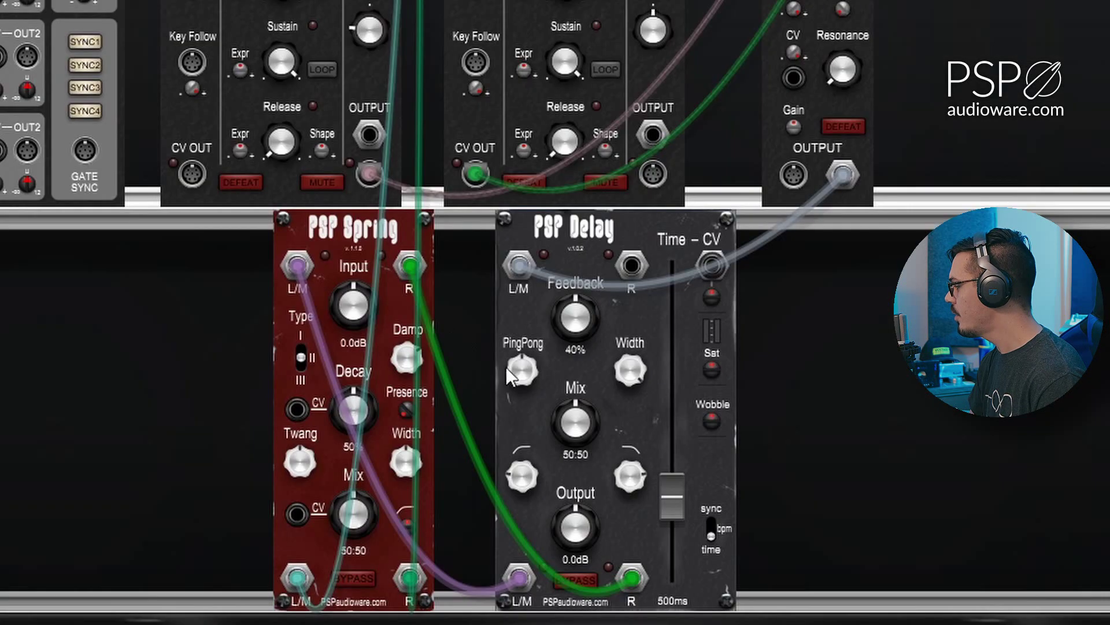
Step: Set delay time ~1335ms, raise HPF, spring decay 84%, spring mix 62:38, and delay mix 82:18
{"action": "left_click_drag", "start_coordinate": [759, 478], "coordinate": [759, 473]}
{"action": "left_click_drag", "start_coordinate": [659, 475], "coordinate": [572, 526]}
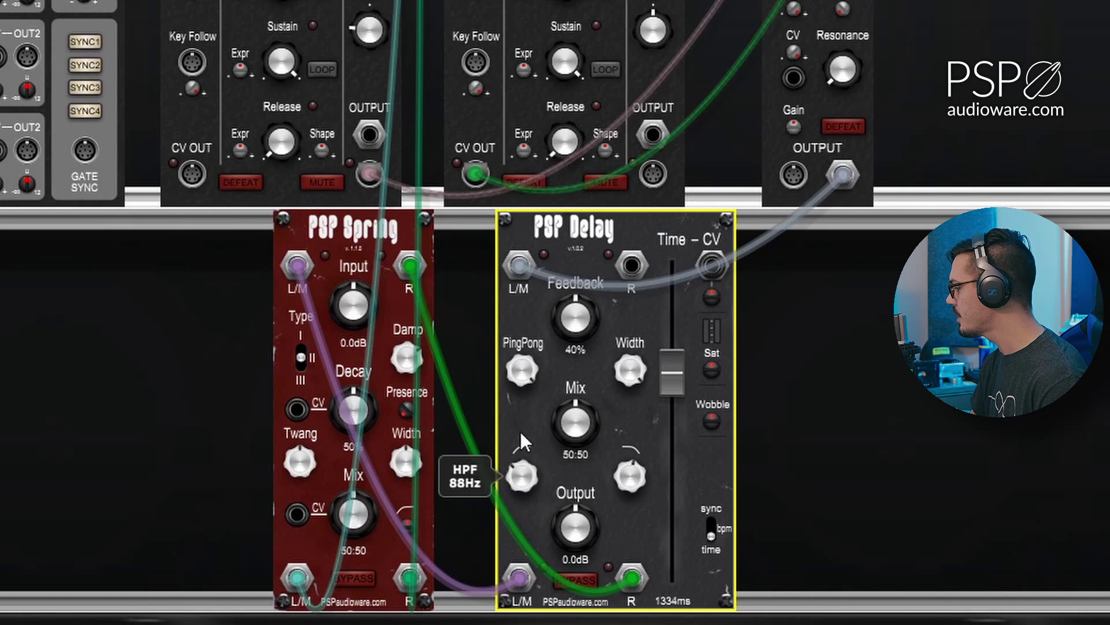
{"action": "left_click_drag", "start_coordinate": [520, 446], "coordinate": [643, 482]}
{"action": "left_click_drag", "start_coordinate": [362, 422], "coordinate": [357, 321]}
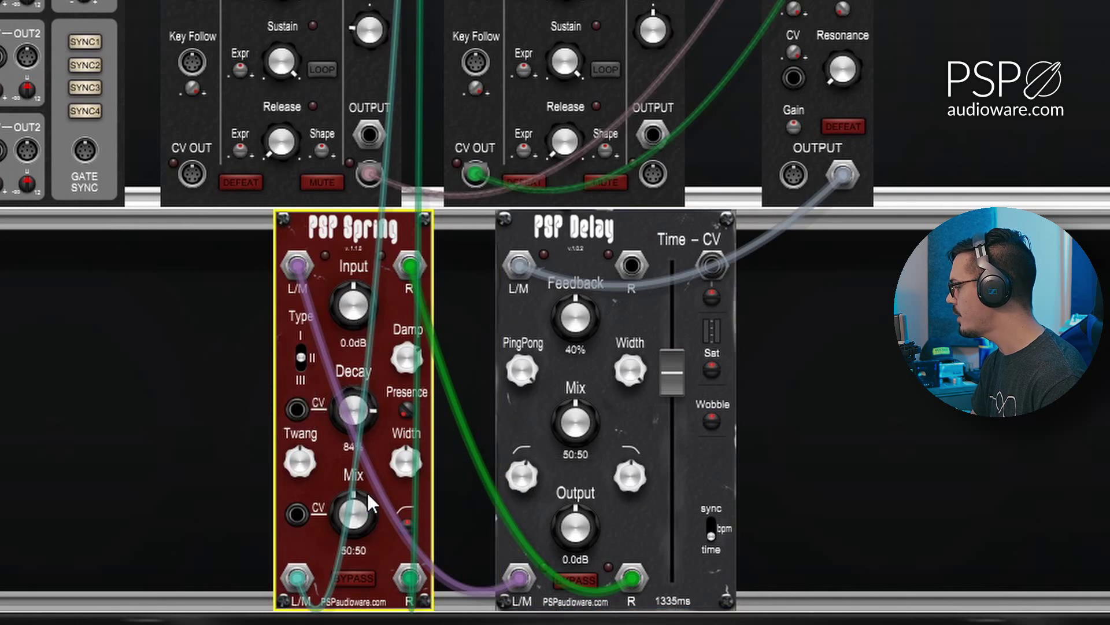
{"action": "left_click_drag", "start_coordinate": [370, 503], "coordinate": [432, 526]}
{"action": "left_click_drag", "start_coordinate": [567, 452], "coordinate": [578, 529]}
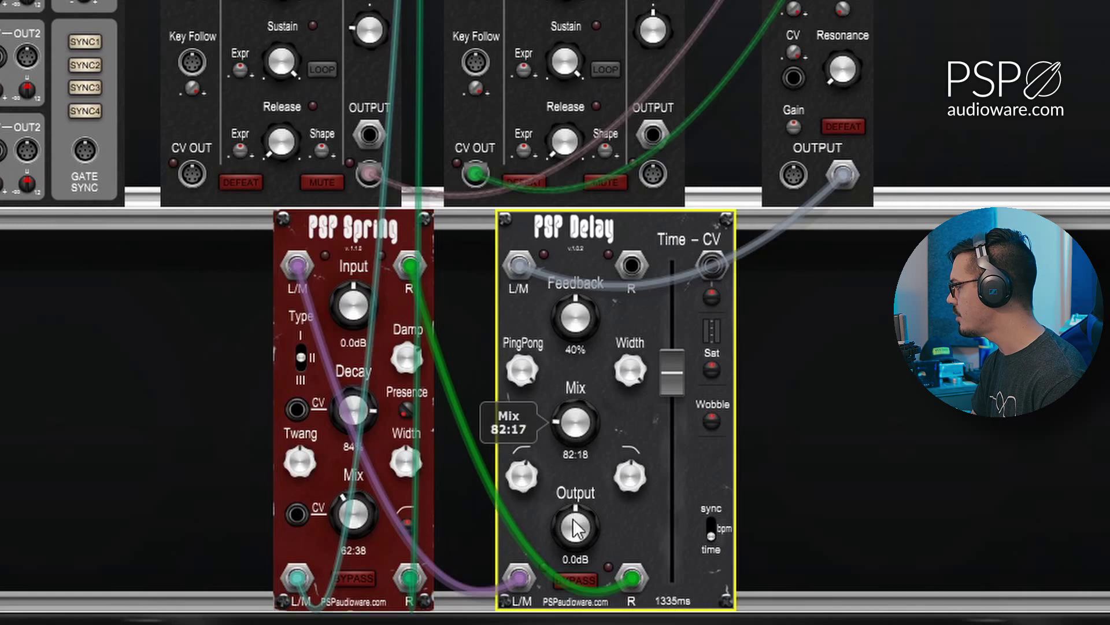
{"action": "left_click", "coordinate": [474, 391]}
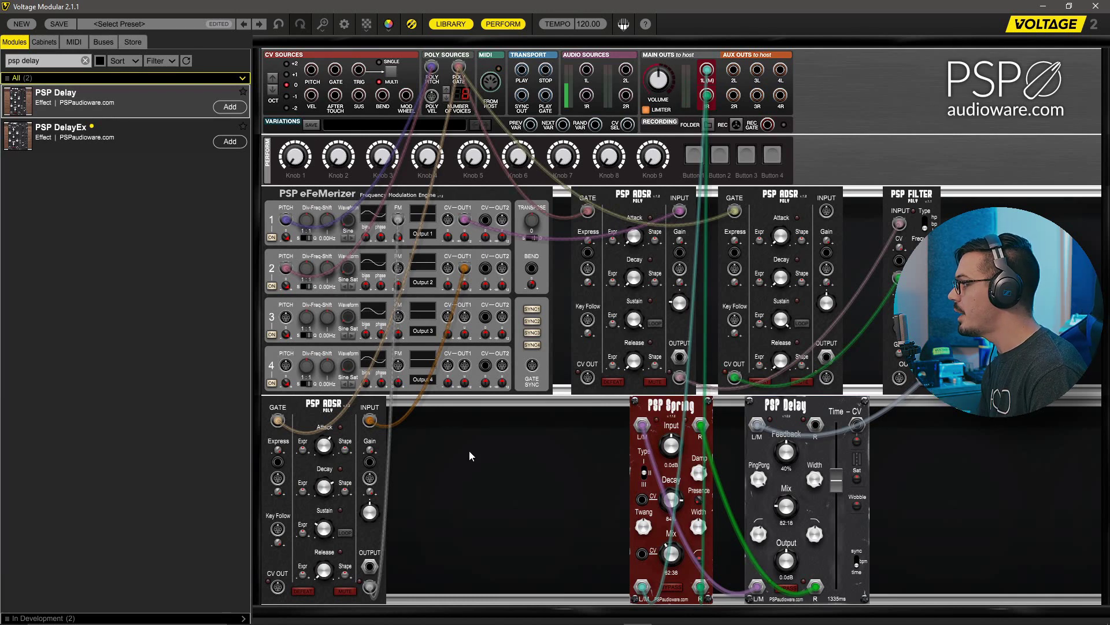
{"action": "left_click", "coordinate": [66, 26]}
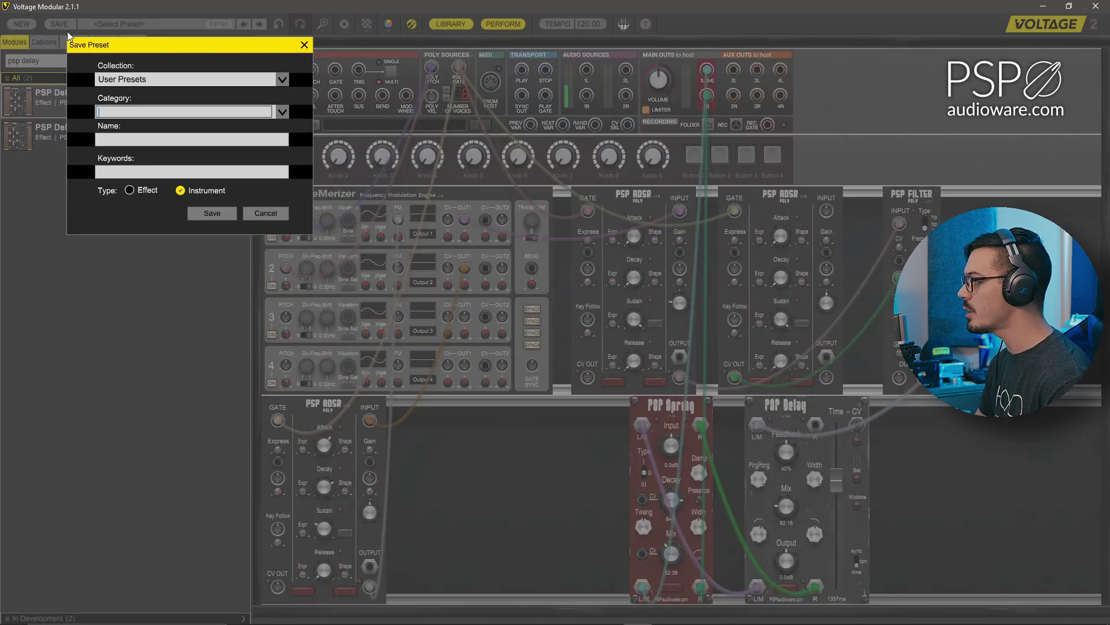
{"action": "left_click", "coordinate": [266, 213]}
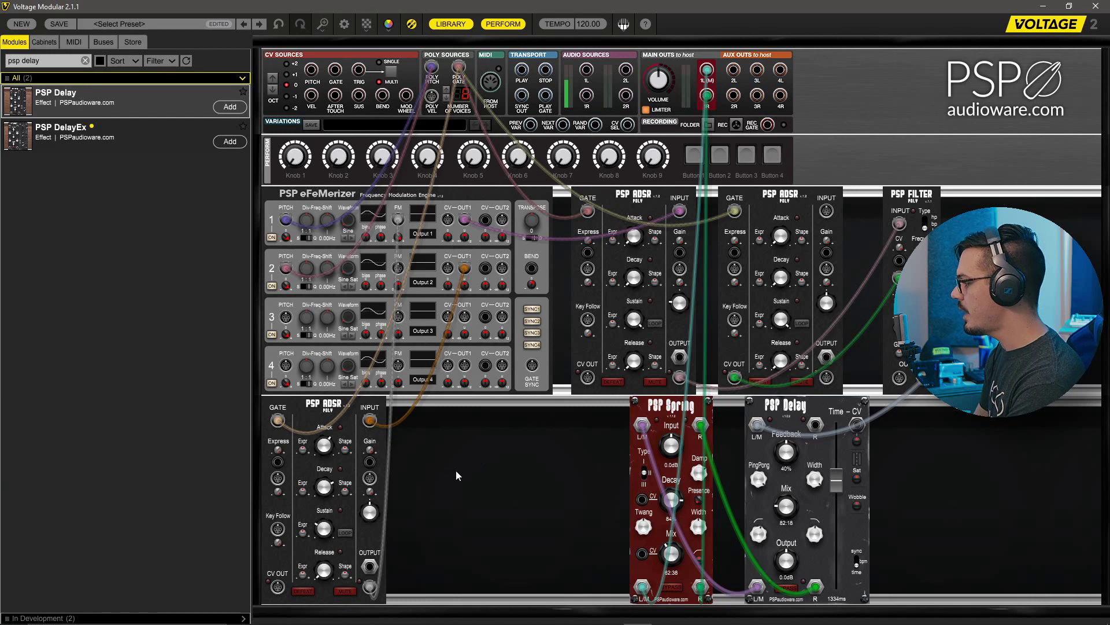
{"action": "key", "text": "Delete"}
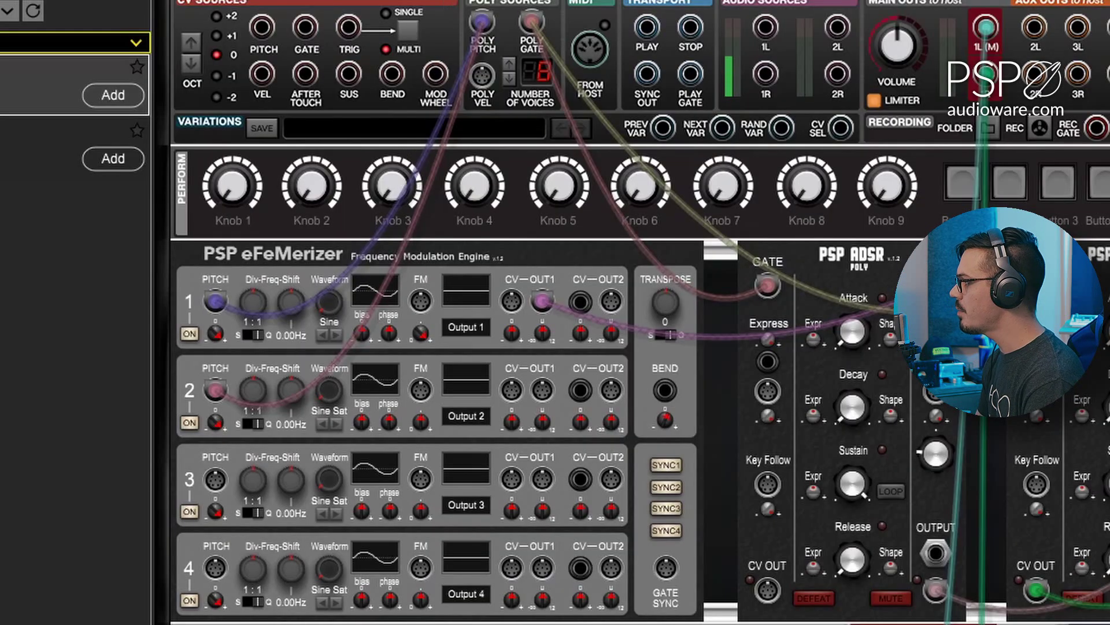
Step: Send poly pitch to eFeMerizer voices 3 and 4, setting voice 4 to SawDwn1 and voice 3 to Sqr3
{"action": "mouse_move", "coordinate": [437, 62]}
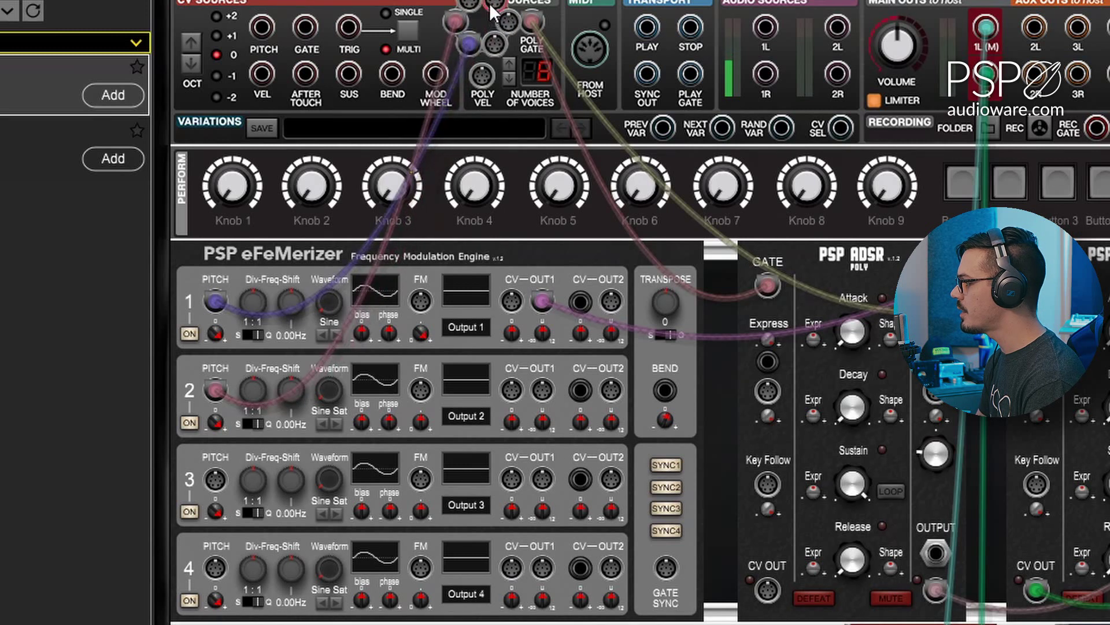
{"action": "left_click_drag", "start_coordinate": [492, 10], "coordinate": [215, 479]}
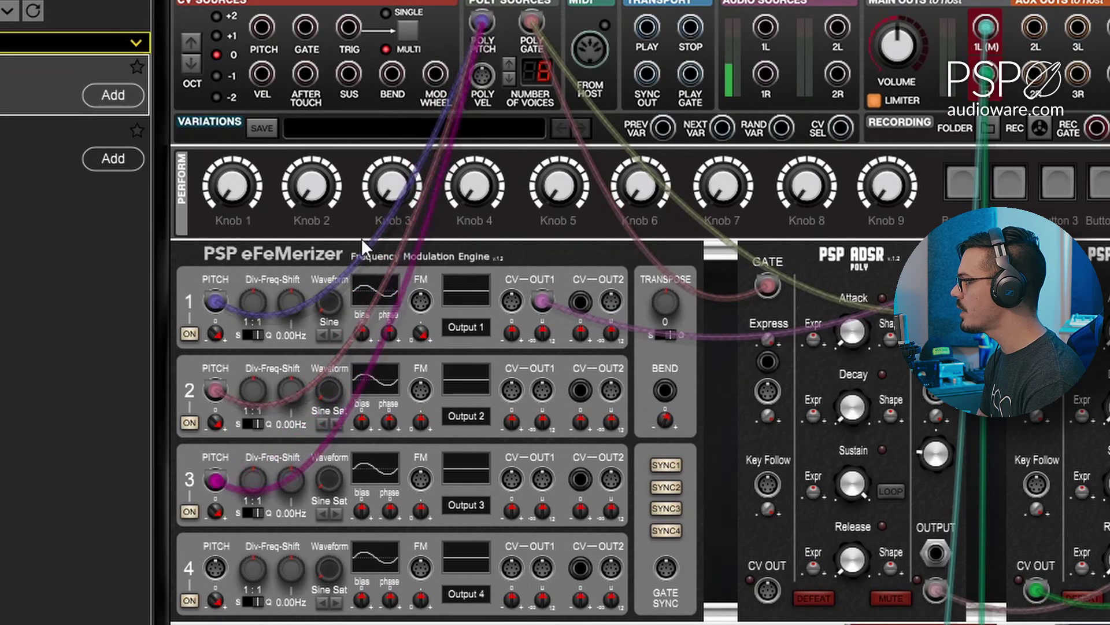
{"action": "mouse_move", "coordinate": [484, 33]}
{"action": "left_click_drag", "start_coordinate": [508, 23], "coordinate": [221, 564]}
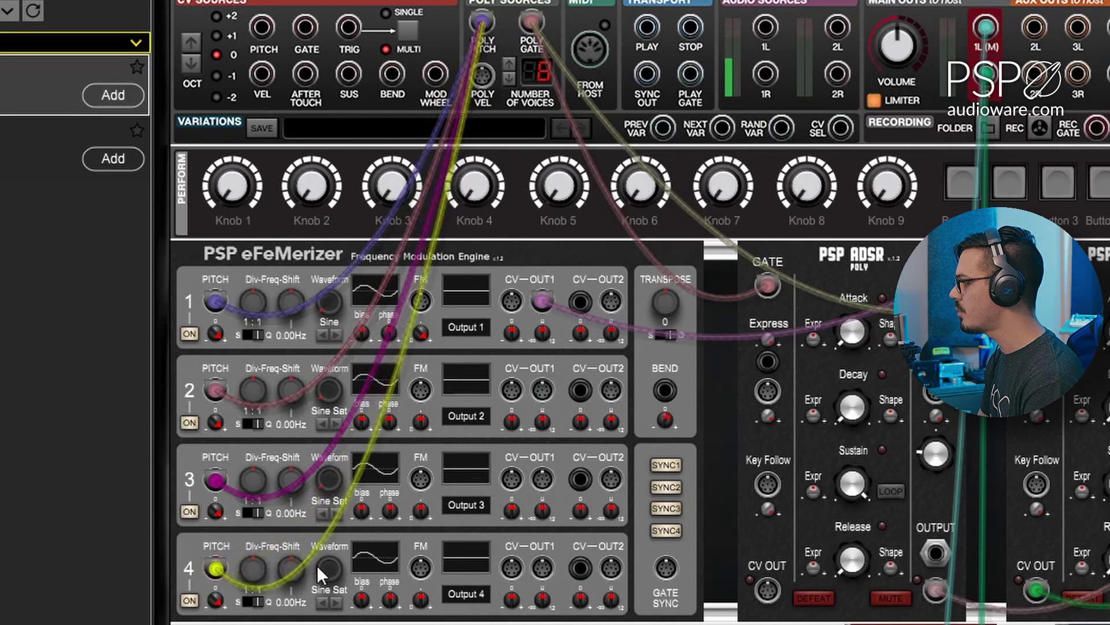
{"action": "left_click_drag", "start_coordinate": [317, 565], "coordinate": [350, 341]}
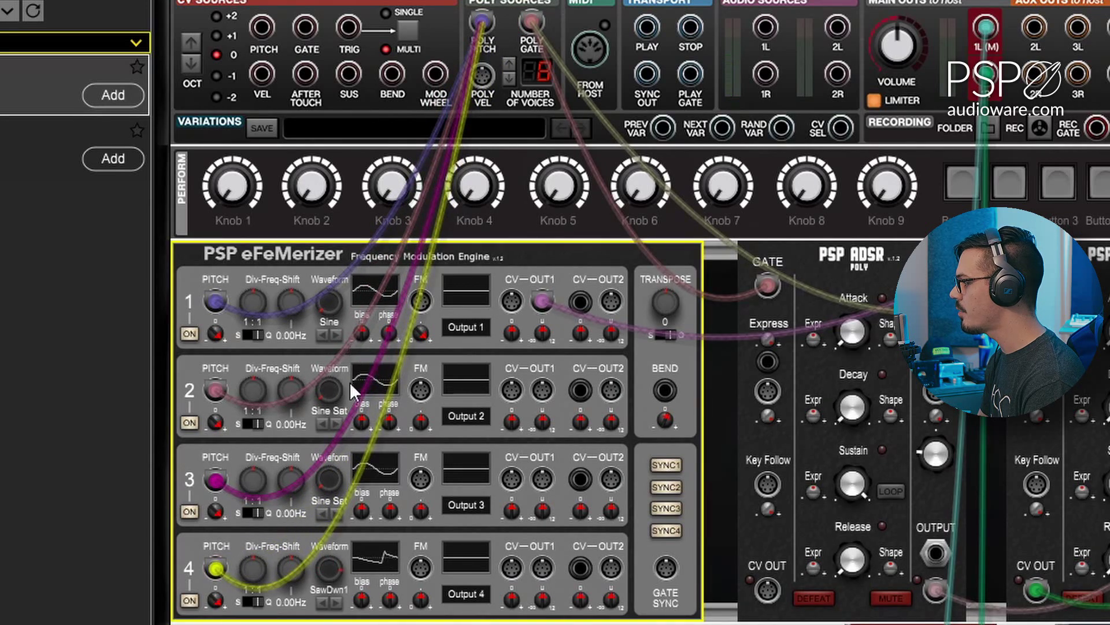
{"action": "left_click_drag", "start_coordinate": [328, 476], "coordinate": [346, 266]}
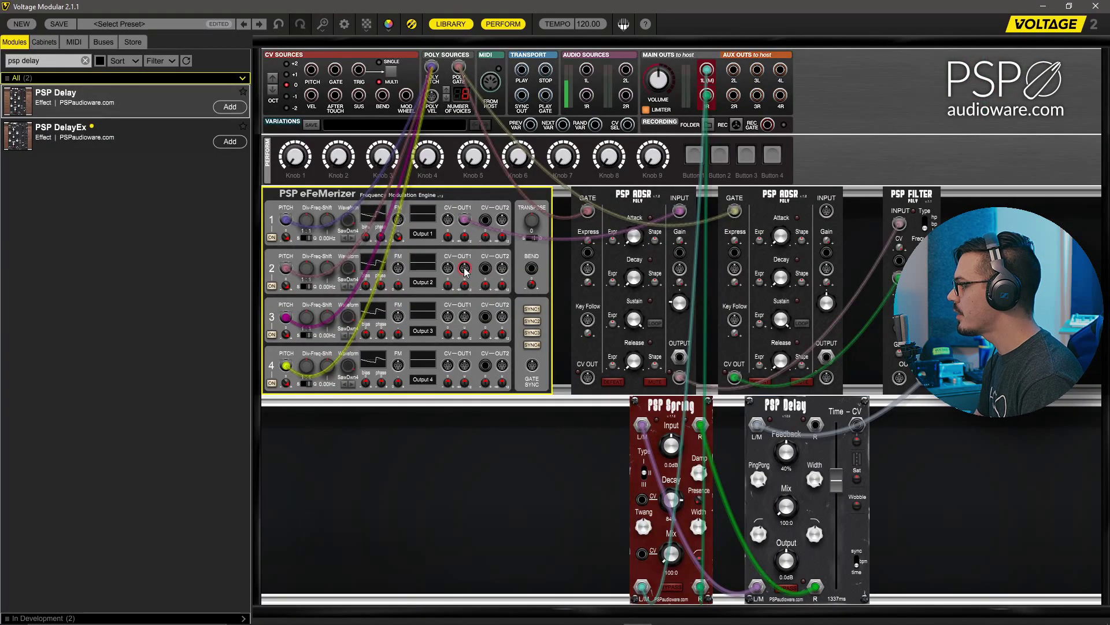
Step: Patch the outputs of voices 2 and 3 into the envelope inputs
{"action": "left_click_drag", "start_coordinate": [542, 390], "coordinate": [612, 377]}
{"action": "left_click_drag", "start_coordinate": [503, 260], "coordinate": [587, 267]}
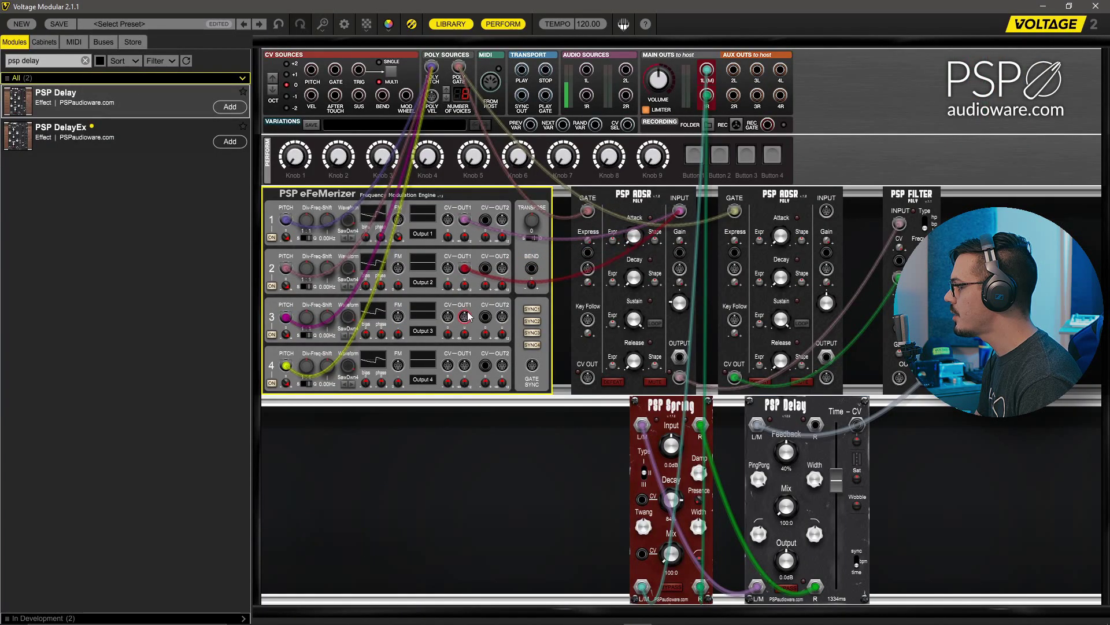
{"action": "left_click_drag", "start_coordinate": [465, 317], "coordinate": [612, 273]}
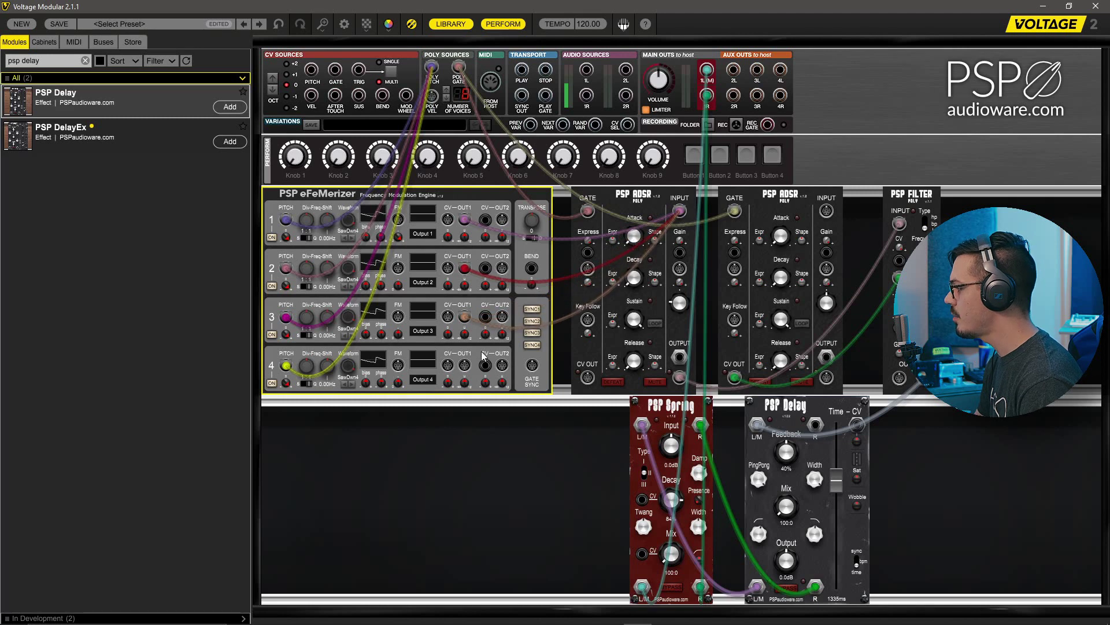
Step: Connect voice 4's output to the second ADSR and search the library for 'poly'
{"action": "left_click_drag", "start_coordinate": [465, 364], "coordinate": [741, 199]}
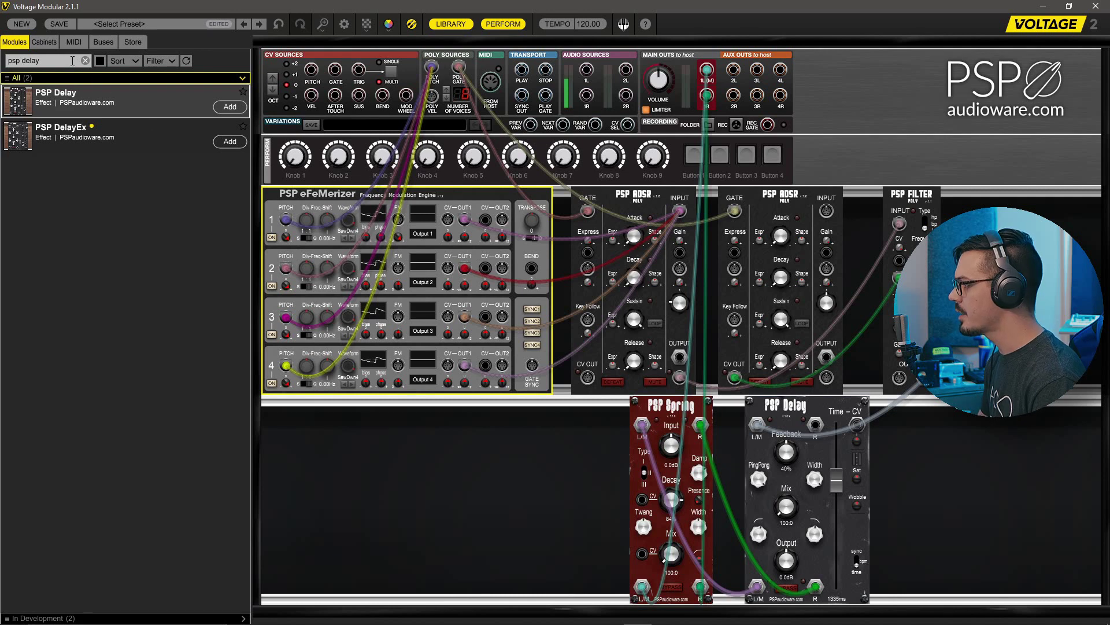
{"action": "key", "text": "BackSpace"}
{"action": "key", "text": "BackSpace"}
{"action": "key", "text": "BackSpace"}
{"action": "key", "text": "BackSpace"}
{"action": "key", "text": "BackSpace"}
{"action": "type", "text": "pol"}
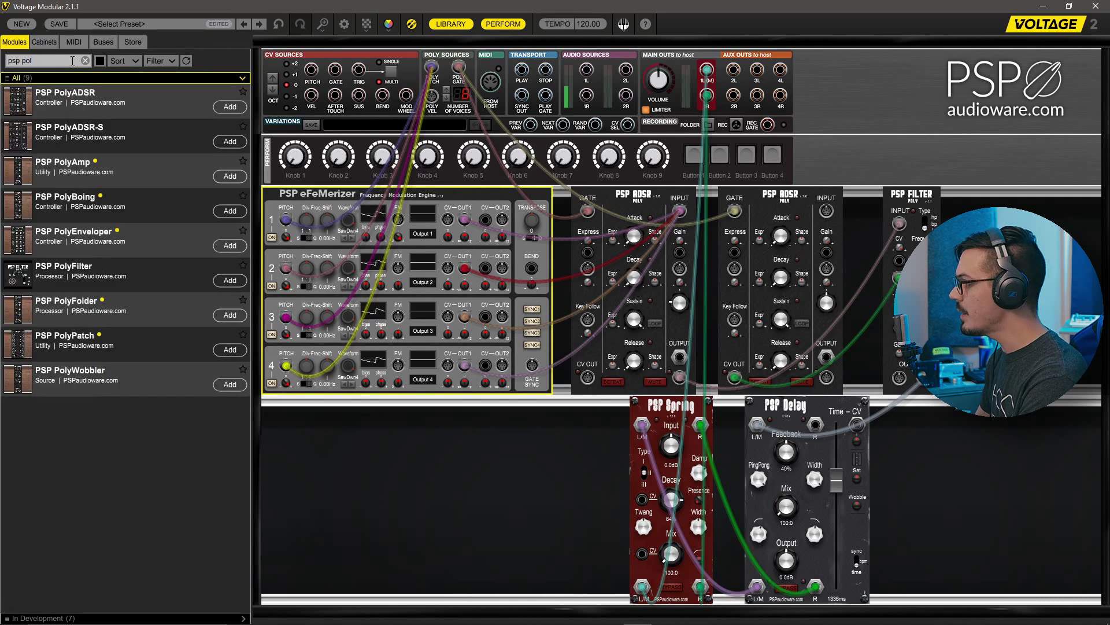
{"action": "type", "text": "y"}
Step: Place a PSP PolyWobbler at the rack's left end and duplicate it with Ctrl+D
{"action": "left_click_drag", "start_coordinate": [101, 373], "coordinate": [283, 196]}
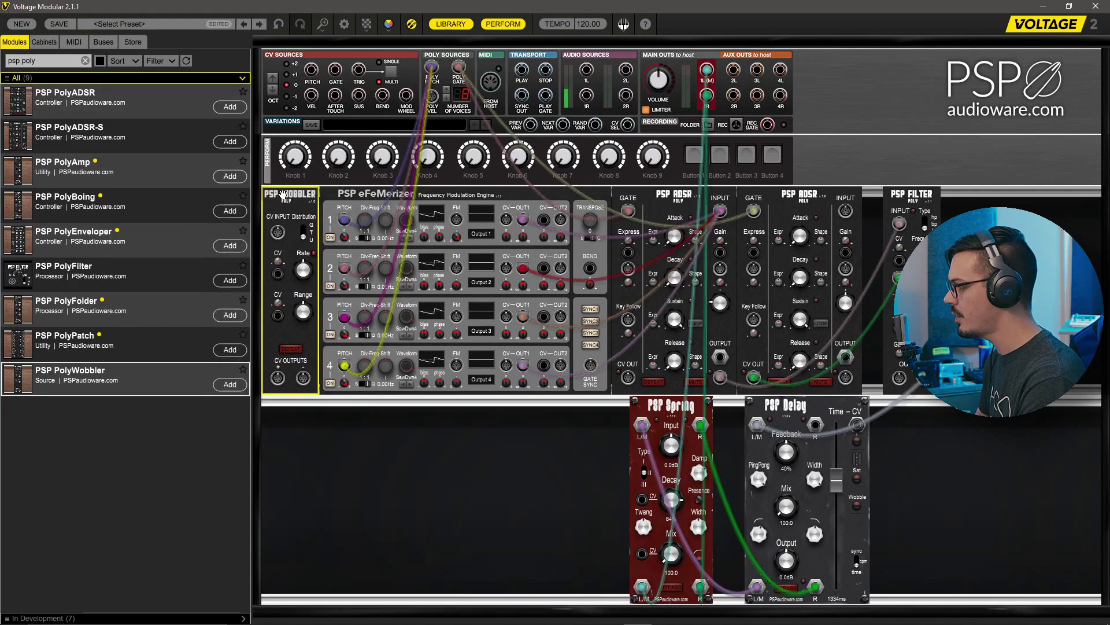
{"action": "key", "text": "ctrl+d"}
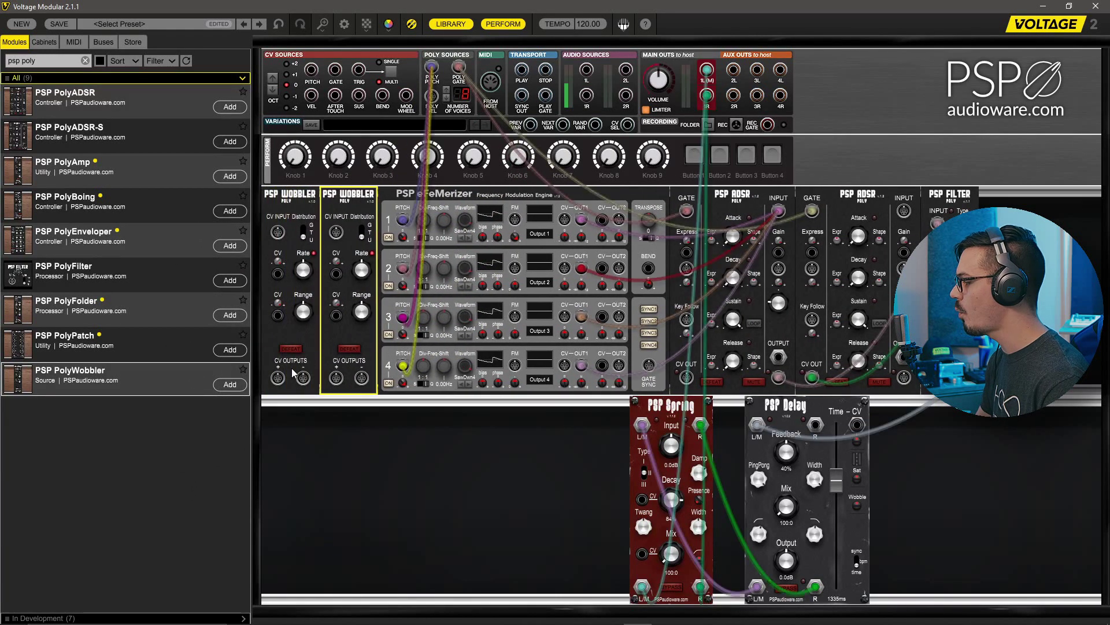
{"action": "left_click", "coordinate": [336, 399]}
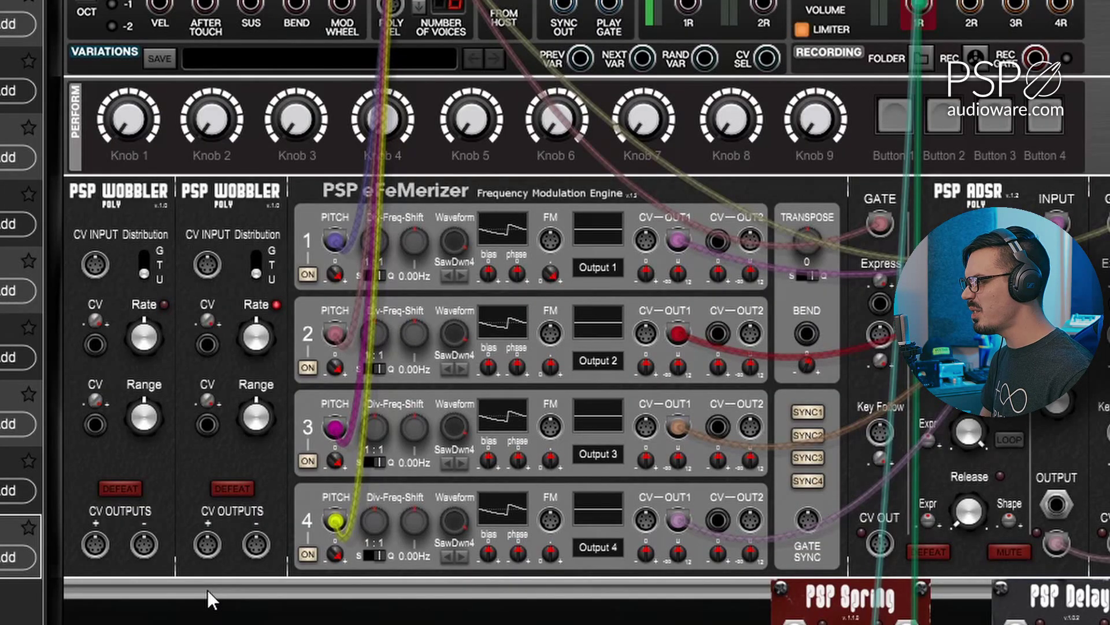
Step: Patch both Wobblers' CV + and - outputs to eFeMerizer Pitch inputs 1 through 4
{"action": "left_click_drag", "start_coordinate": [96, 543], "coordinate": [327, 241]}
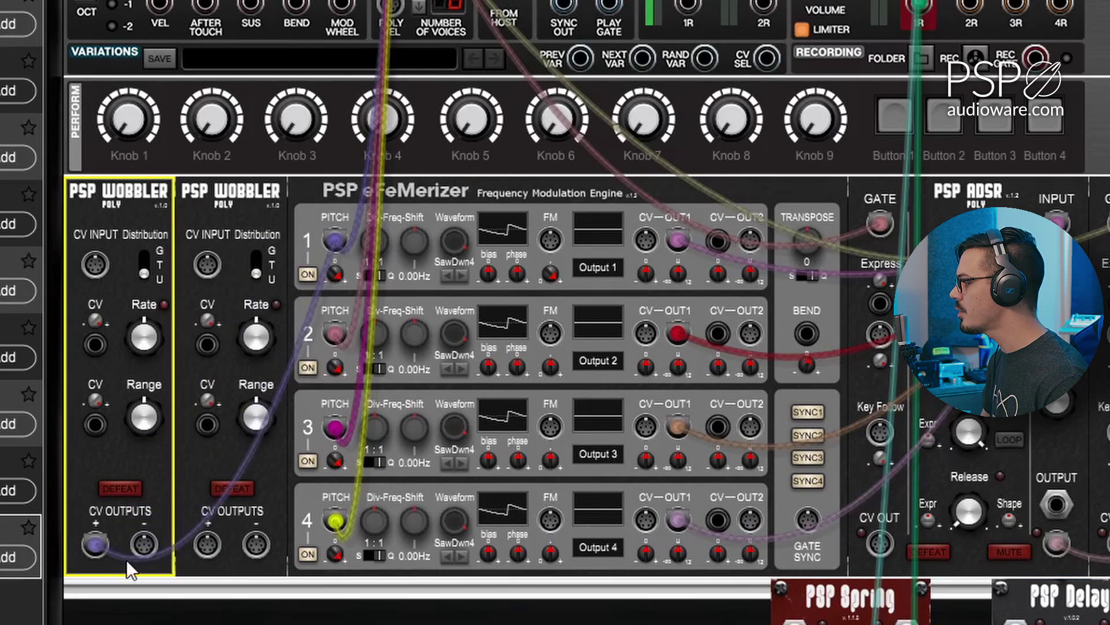
{"action": "left_click_drag", "start_coordinate": [144, 542], "coordinate": [334, 334]}
{"action": "left_click_drag", "start_coordinate": [207, 542], "coordinate": [326, 429]}
{"action": "left_click_drag", "start_coordinate": [254, 545], "coordinate": [334, 520]}
Step: Shrink the Wobbler ranges to about 0.0035V and 0.0068V and lower Filter Frequency to 245 Hz
{"action": "left_click_drag", "start_coordinate": [263, 421], "coordinate": [269, 484]}
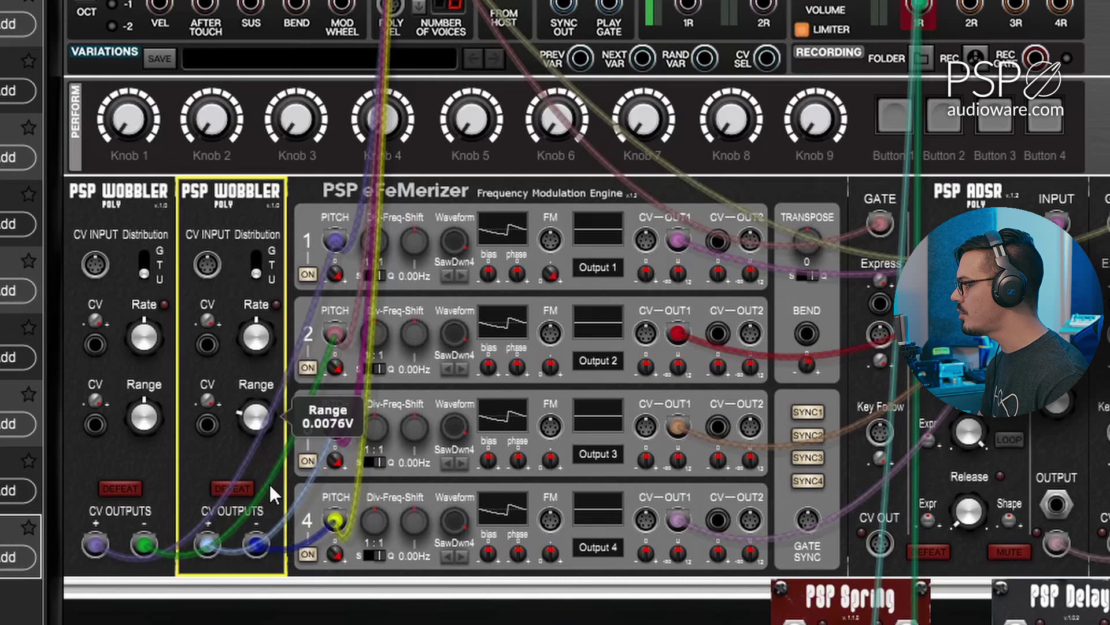
{"action": "left_click_drag", "start_coordinate": [164, 414], "coordinate": [153, 519]}
{"action": "left_click_drag", "start_coordinate": [256, 443], "coordinate": [289, 436]}
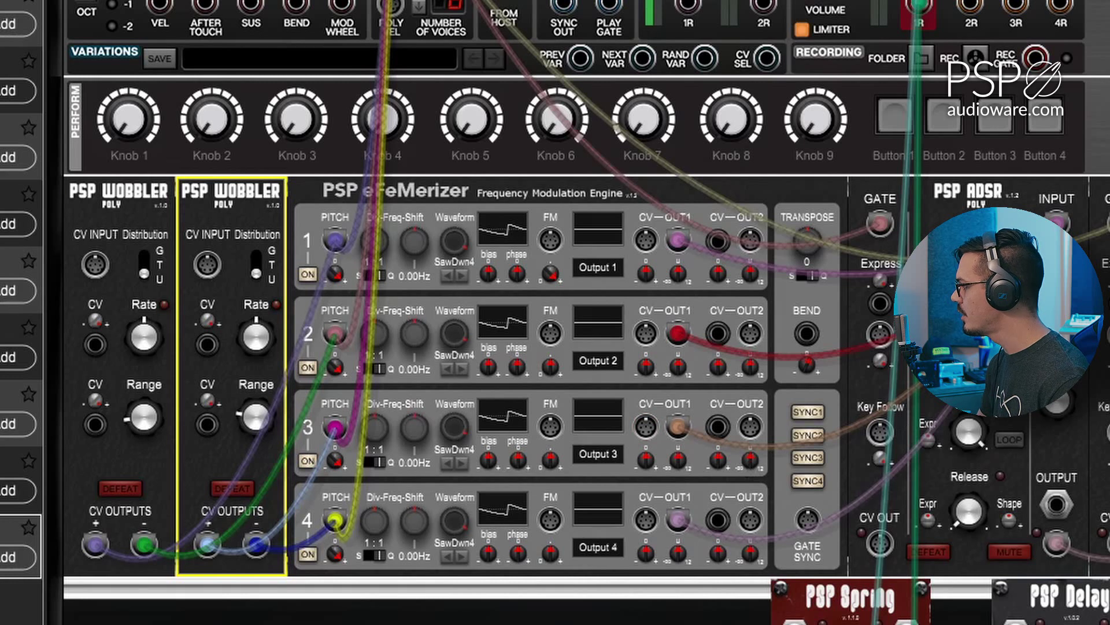
{"action": "left_click_drag", "start_coordinate": [844, 311], "coordinate": [816, 443]}
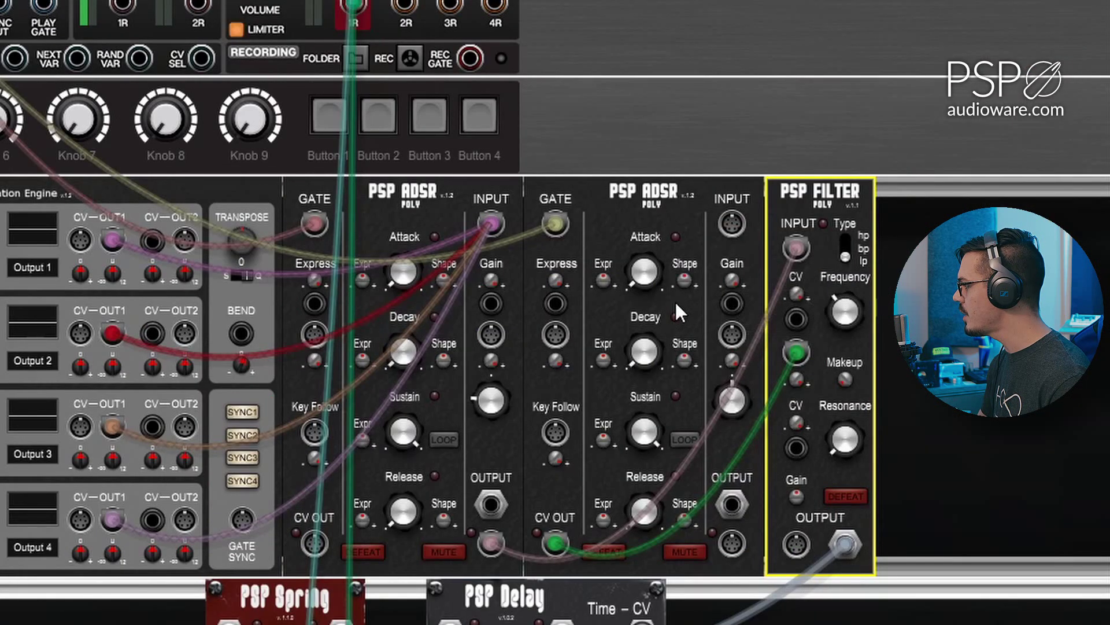
Step: Give the second ADSR a 566.6ms attack, lower sustain and 186.7ms decay
{"action": "left_click_drag", "start_coordinate": [644, 268], "coordinate": [654, 119]}
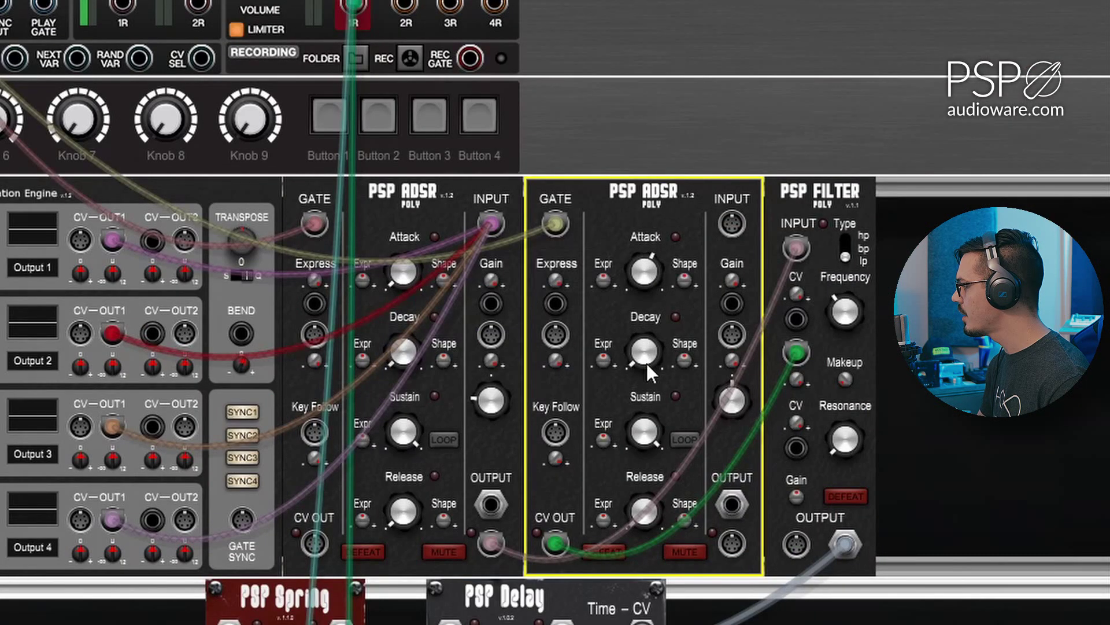
{"action": "left_click_drag", "start_coordinate": [644, 431], "coordinate": [644, 578]}
{"action": "left_click_drag", "start_coordinate": [644, 366], "coordinate": [654, 141]}
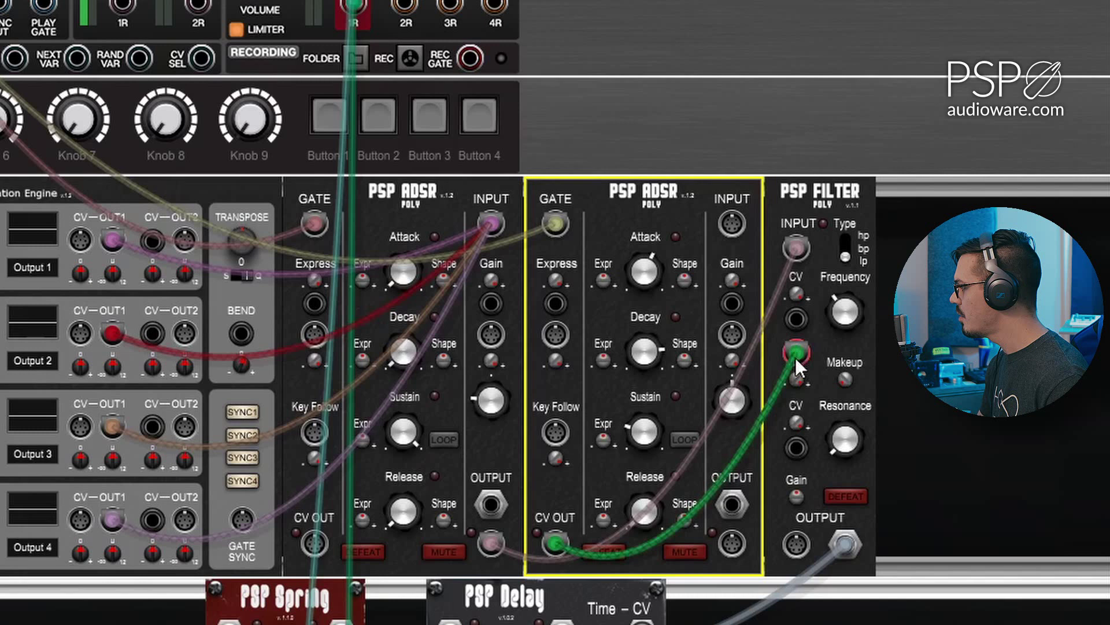
Step: Set the PSP Delay mix to 67:33 and the PSP Spring mix to 60:40
{"action": "left_click", "coordinate": [846, 441]}
{"action": "scroll", "coordinate": [506, 398], "scroll_direction": "down", "scroll_amount": 5}
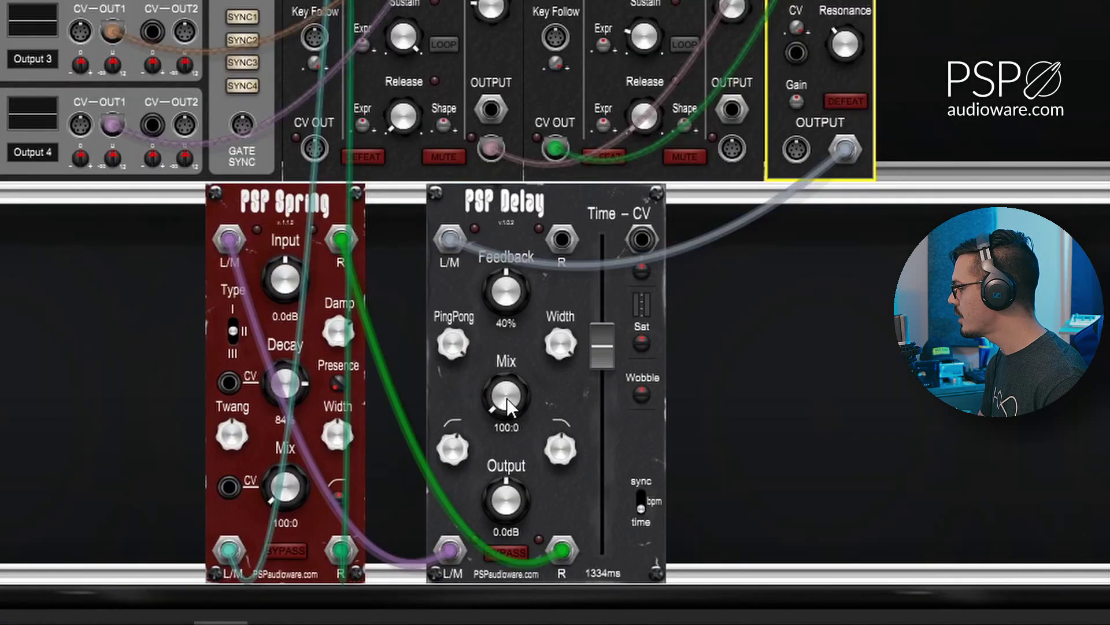
{"action": "left_click_drag", "start_coordinate": [507, 398], "coordinate": [450, 323]}
{"action": "left_click", "coordinate": [291, 483]}
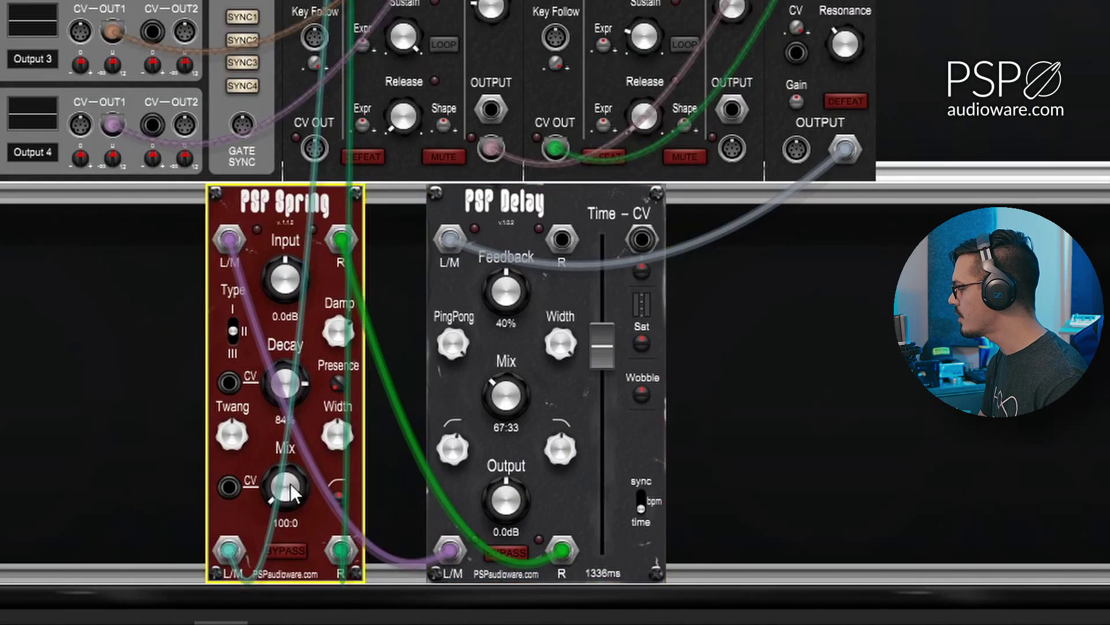
{"action": "left_click_drag", "start_coordinate": [290, 483], "coordinate": [292, 375]}
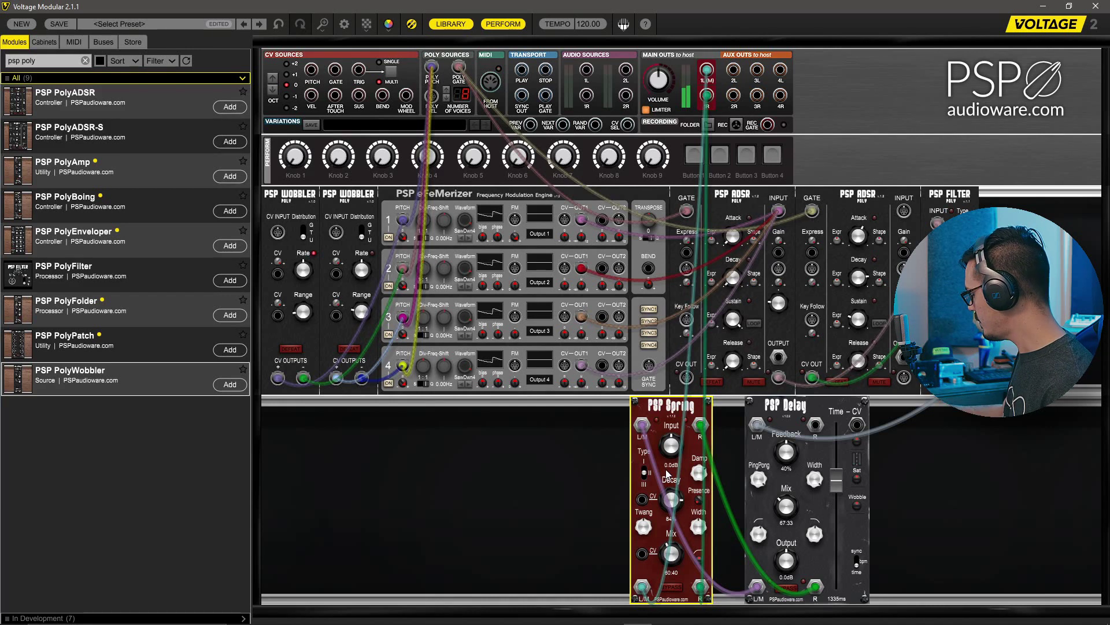
{"action": "left_click", "coordinate": [536, 429]}
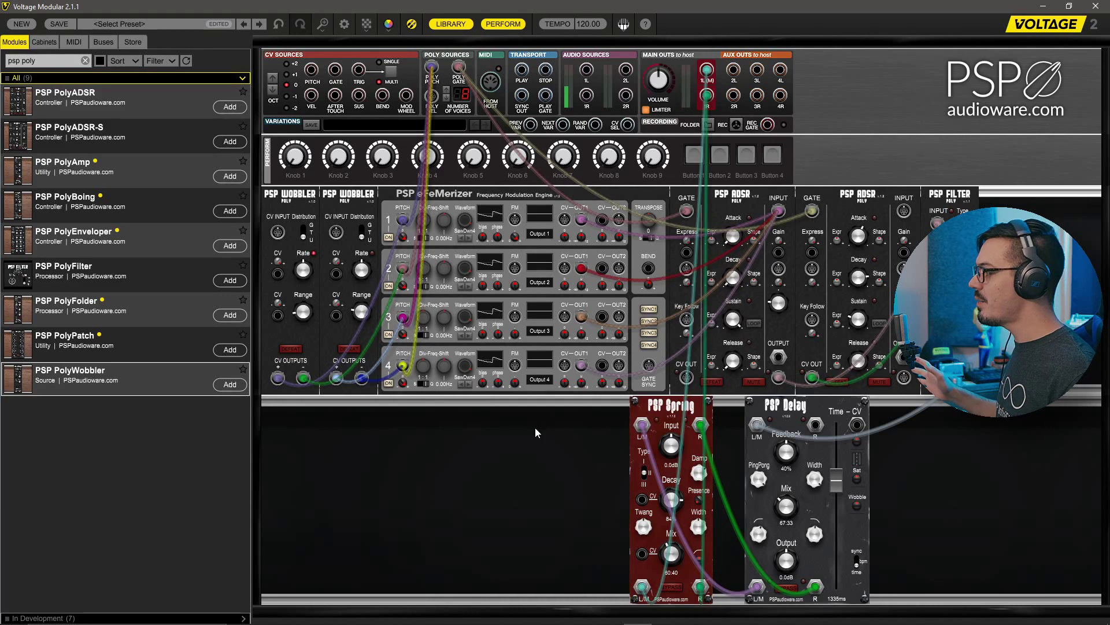